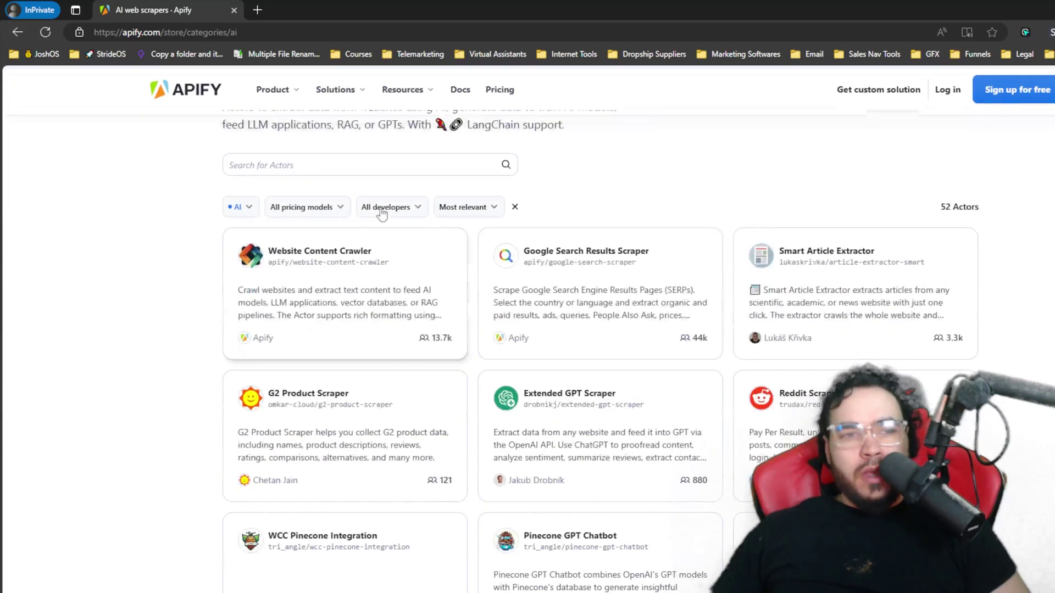
Browse the AI web scrapers list, then go back to the main Apify Store
{"action": "left_click", "coordinate": [261, 178]}
{"action": "scroll", "coordinate": [262, 177], "scroll_direction": "up", "scroll_amount": 3}
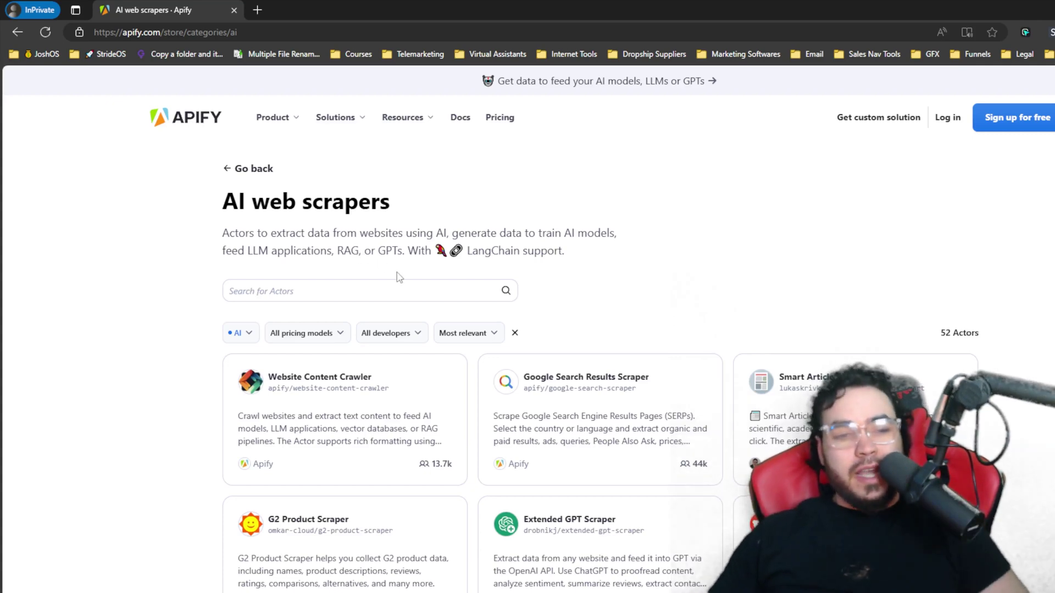
{"action": "scroll", "coordinate": [397, 277], "scroll_direction": "down", "scroll_amount": 2}
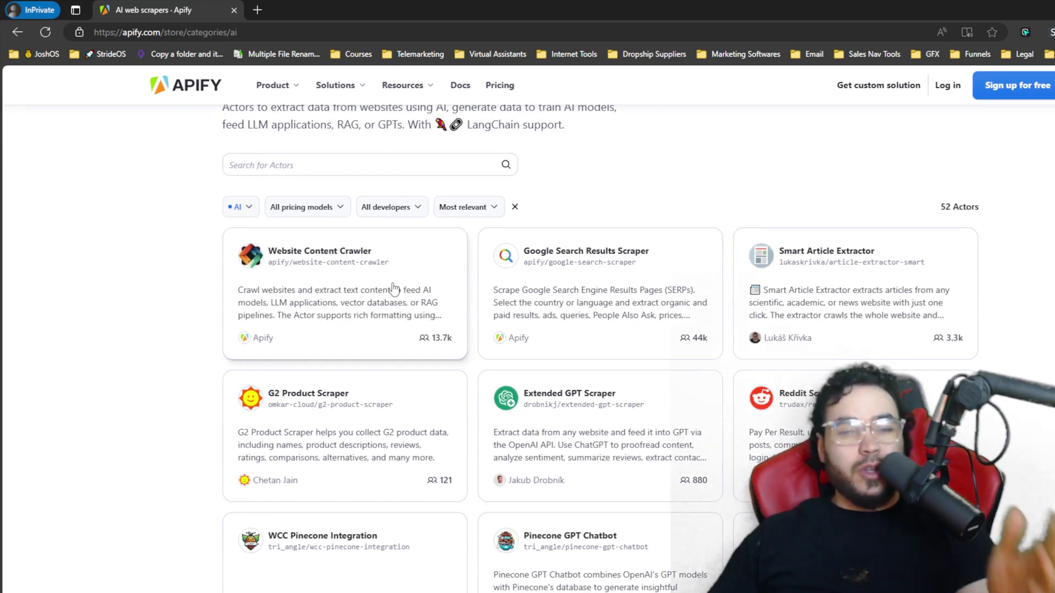
{"action": "scroll", "coordinate": [394, 286], "scroll_direction": "up", "scroll_amount": 1}
{"action": "scroll", "coordinate": [289, 206], "scroll_direction": "up", "scroll_amount": 2}
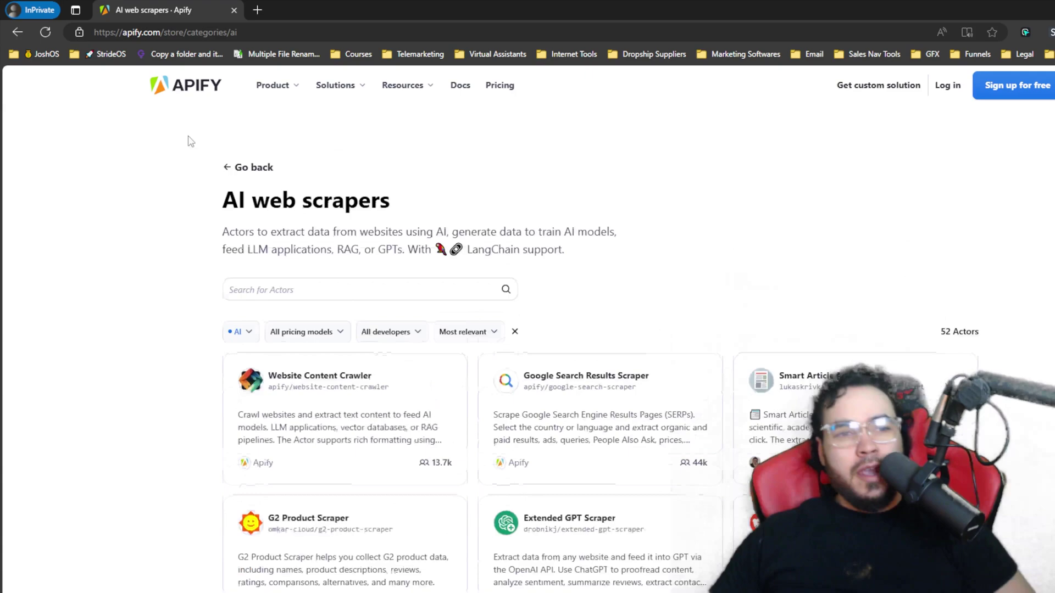
{"action": "scroll", "coordinate": [371, 165], "scroll_direction": "down", "scroll_amount": 2}
{"action": "scroll", "coordinate": [371, 207], "scroll_direction": "down", "scroll_amount": 2}
{"action": "scroll", "coordinate": [372, 224], "scroll_direction": "down", "scroll_amount": 1}
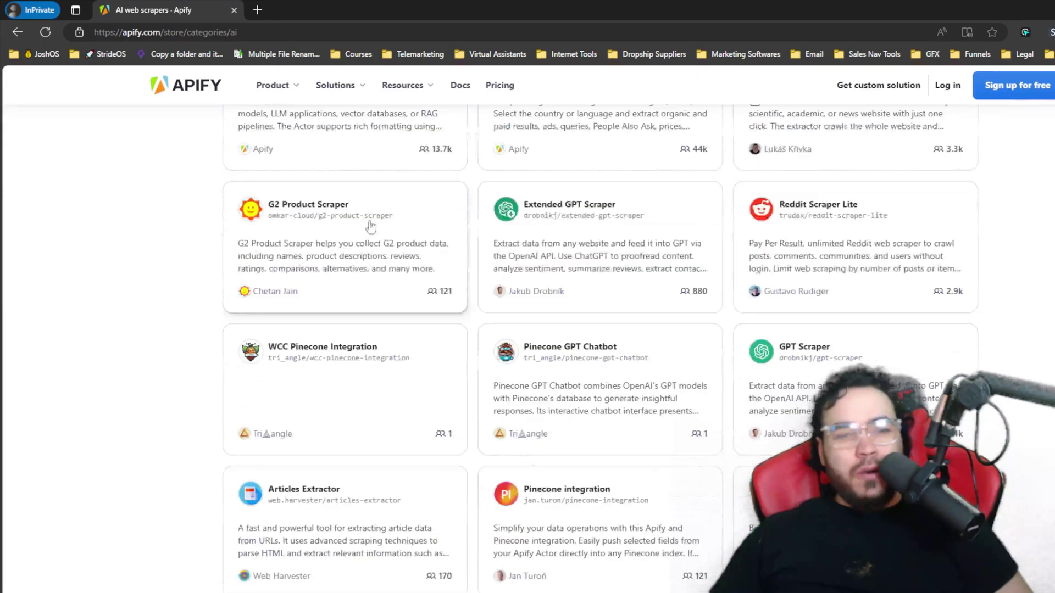
{"action": "scroll", "coordinate": [371, 225], "scroll_direction": "up", "scroll_amount": 3}
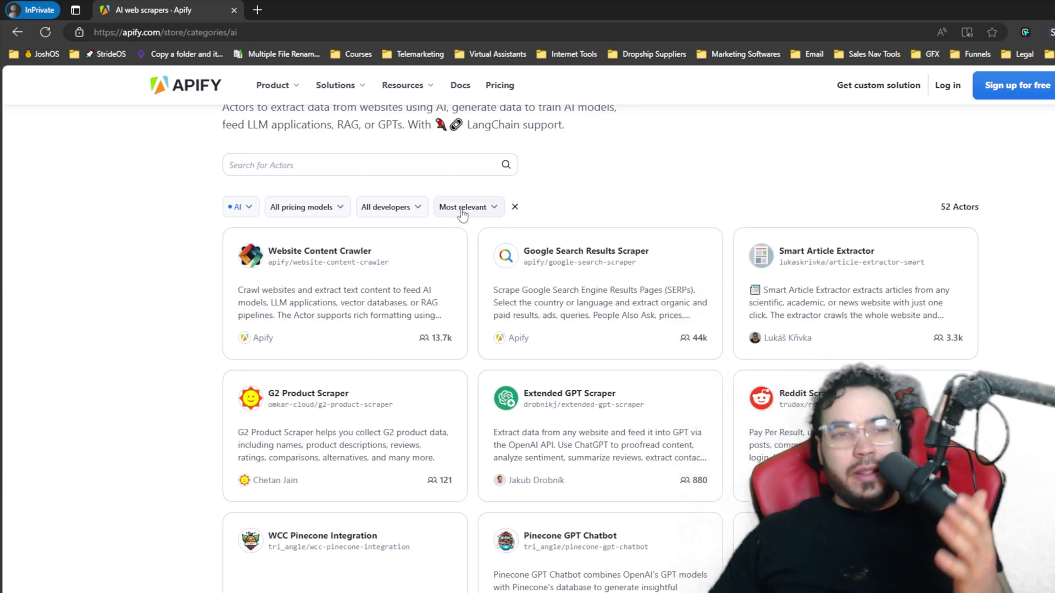
{"action": "scroll", "coordinate": [280, 215], "scroll_direction": "up", "scroll_amount": 1}
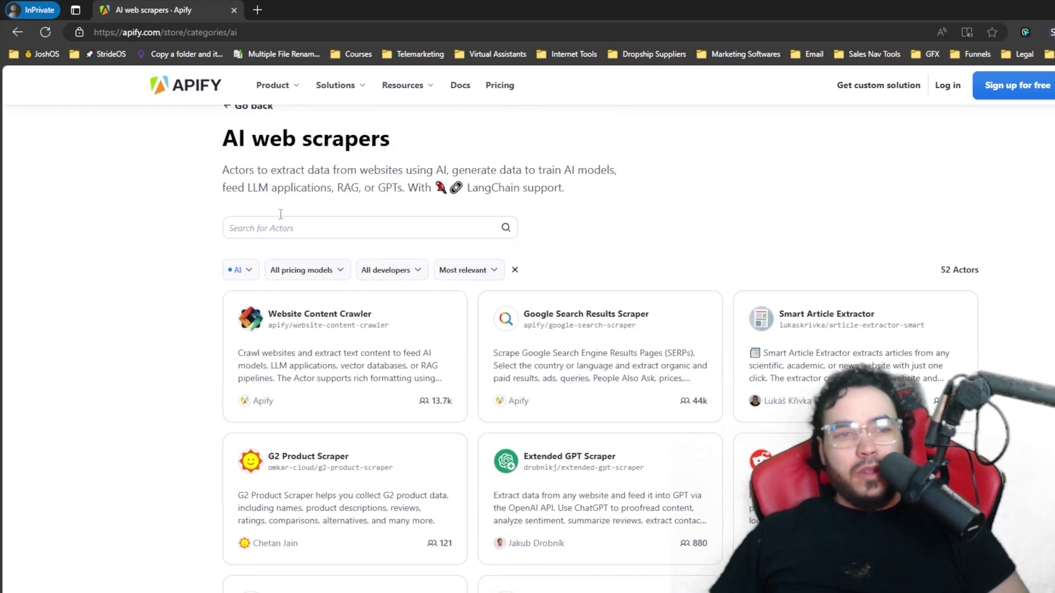
{"action": "left_click", "coordinate": [291, 227]}
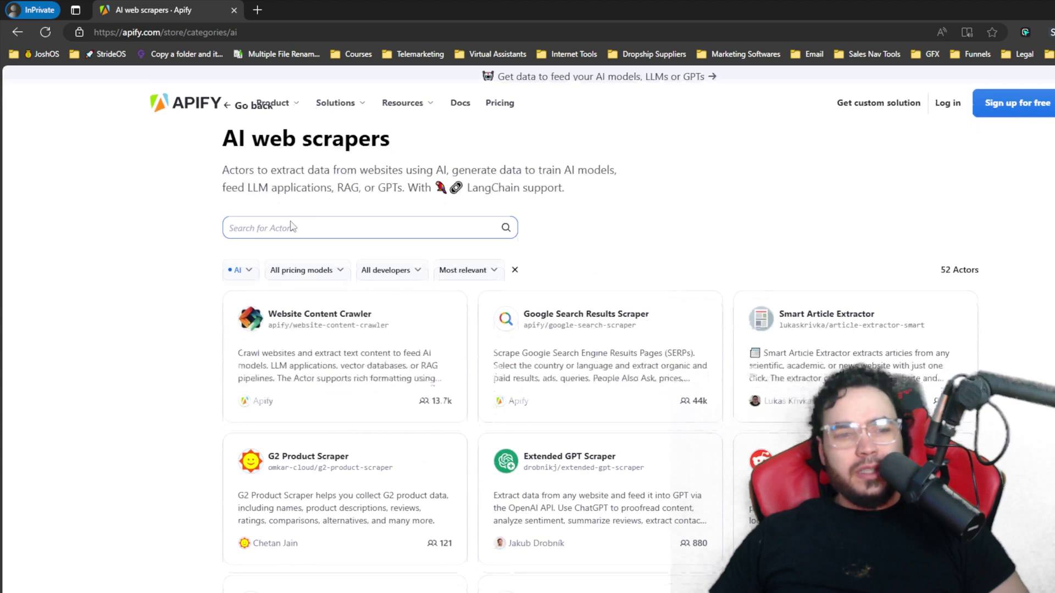
{"action": "scroll", "coordinate": [247, 223], "scroll_direction": "up", "scroll_amount": 1}
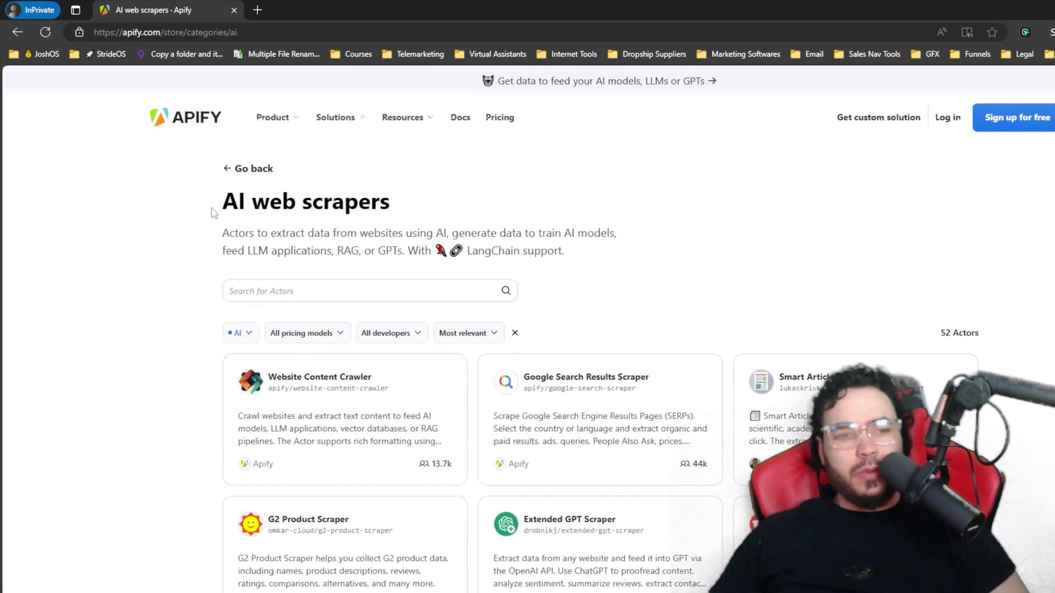
{"action": "left_click", "coordinate": [259, 172]}
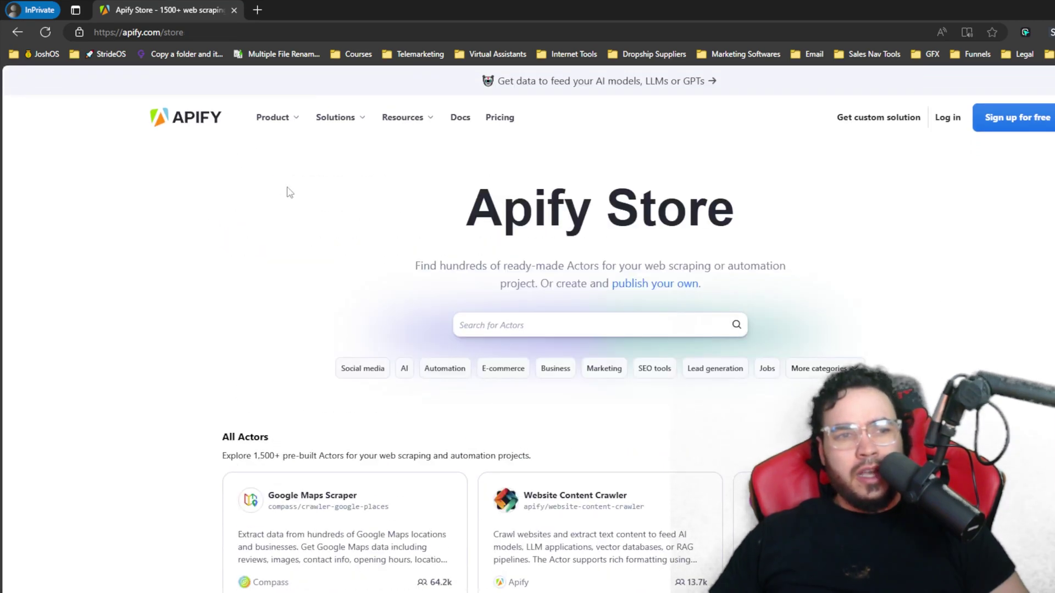
{"action": "scroll", "coordinate": [445, 272], "scroll_direction": "down", "scroll_amount": 5}
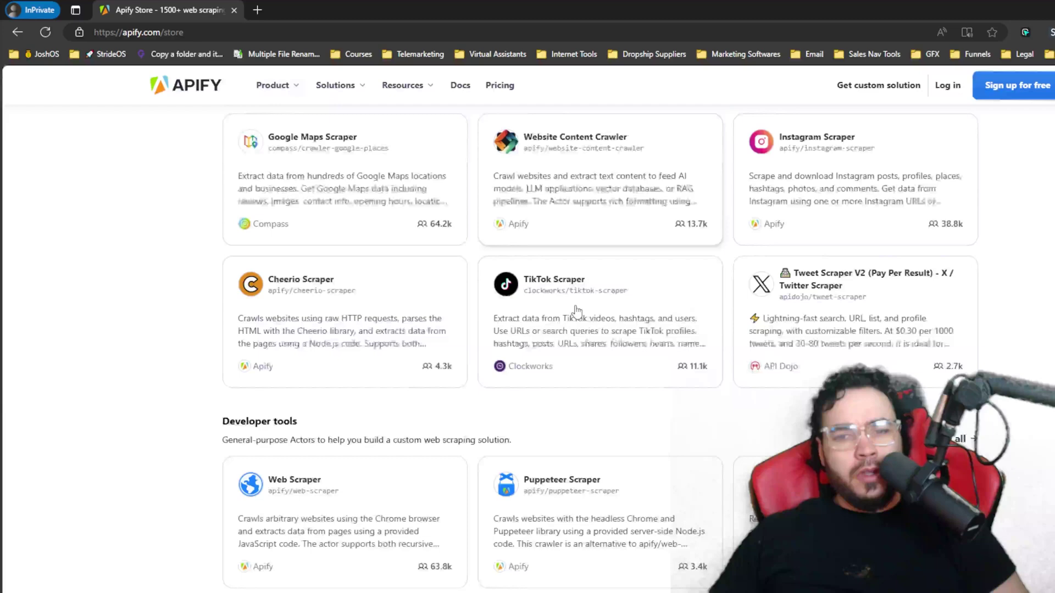
{"action": "scroll", "coordinate": [372, 260], "scroll_direction": "up", "scroll_amount": 2}
{"action": "scroll", "coordinate": [371, 259], "scroll_direction": "up", "scroll_amount": 5}
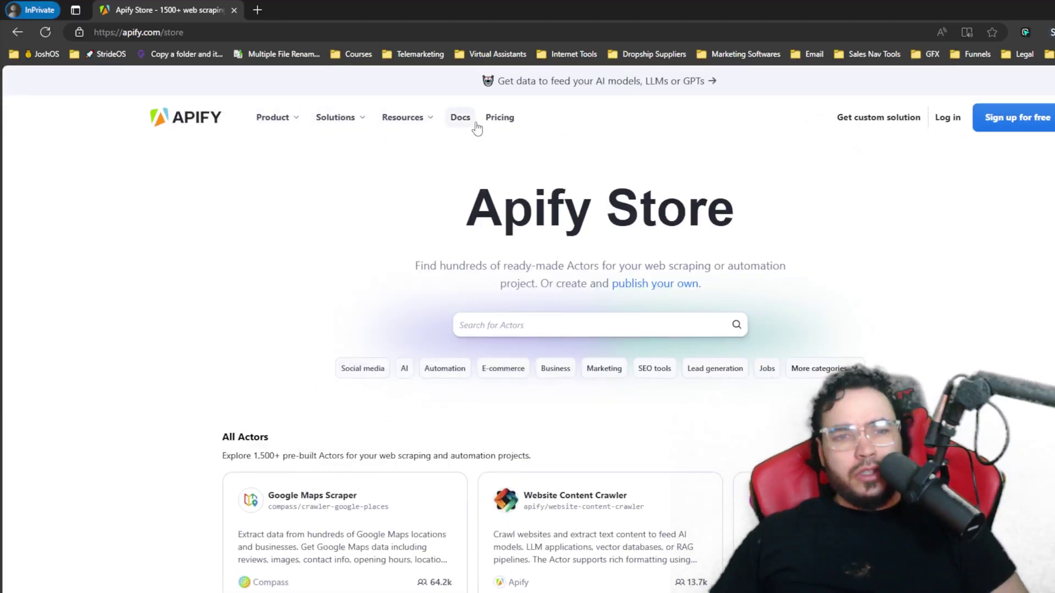
Review the Free-through-Enterprise pricing plans, then close the pricing page
{"action": "left_click", "coordinate": [500, 117]}
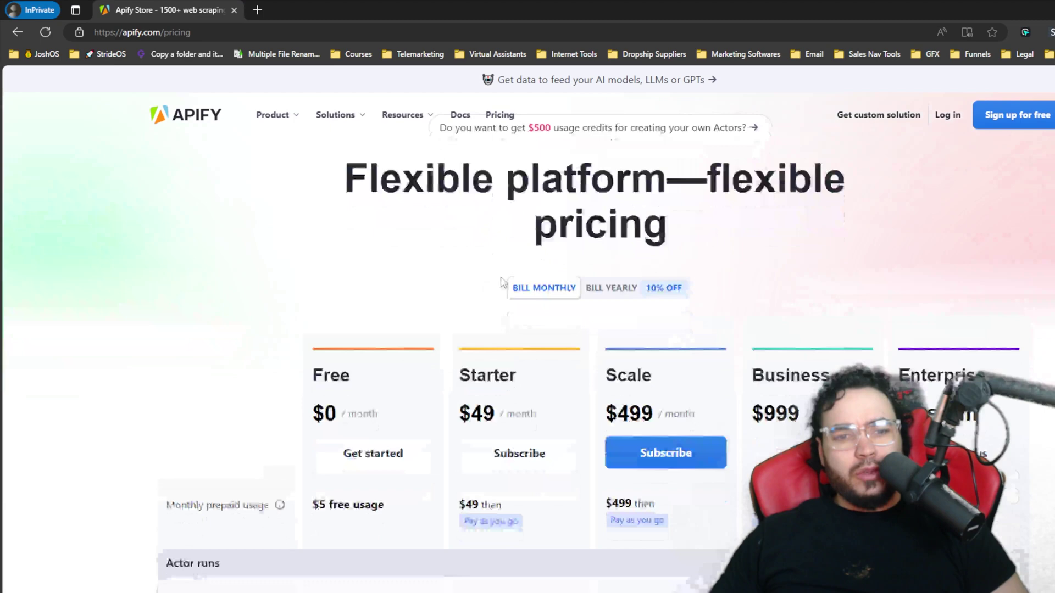
{"action": "scroll", "coordinate": [494, 227], "scroll_direction": "down", "scroll_amount": 3}
{"action": "scroll", "coordinate": [495, 227], "scroll_direction": "up", "scroll_amount": 1}
{"action": "scroll", "coordinate": [494, 226], "scroll_direction": "down", "scroll_amount": 2}
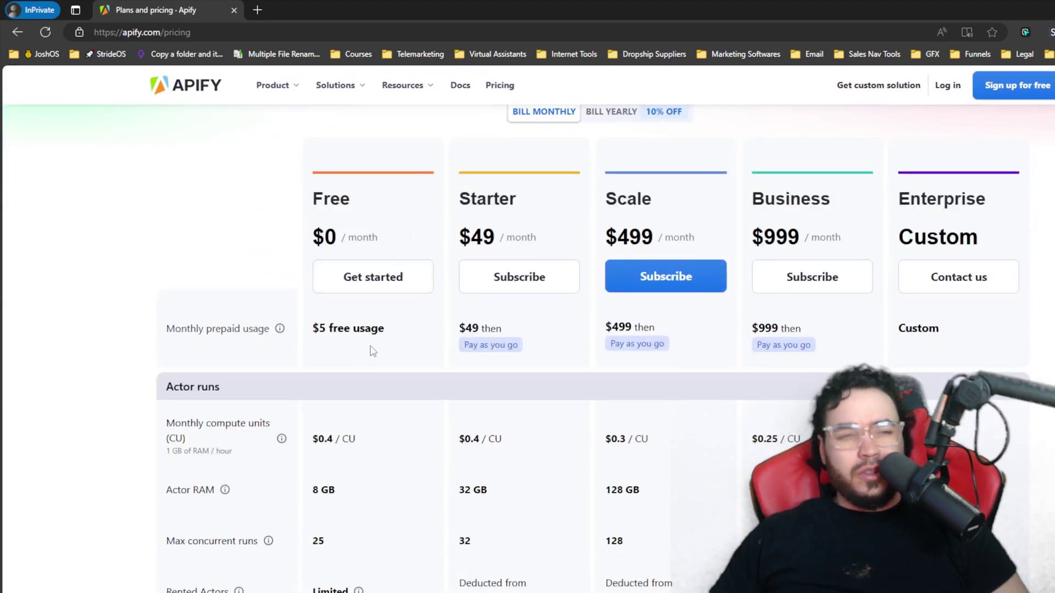
{"action": "double_click", "coordinate": [363, 329]}
{"action": "left_click", "coordinate": [307, 334]}
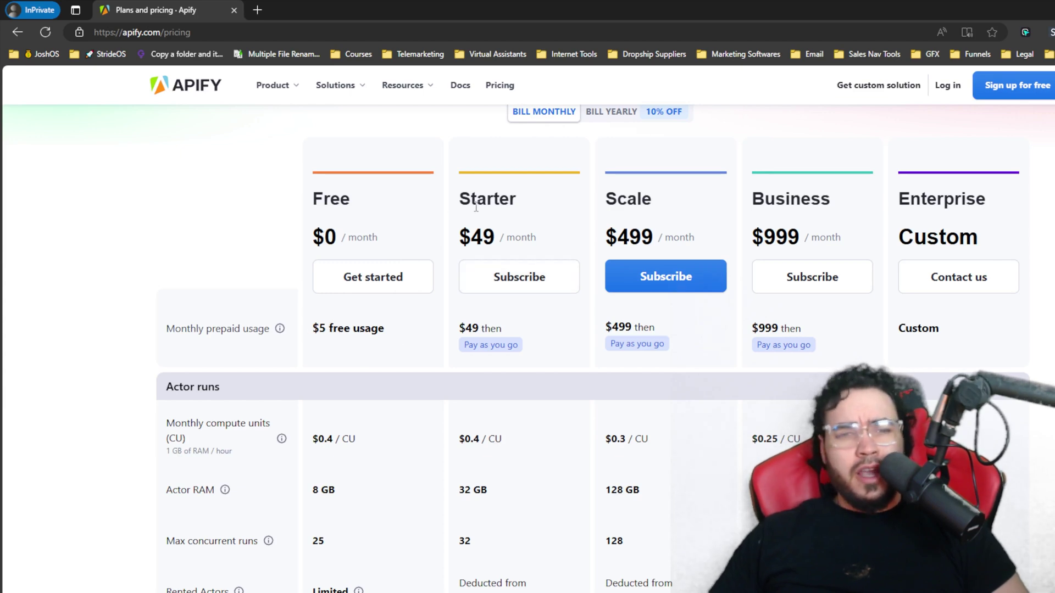
{"action": "left_click_drag", "start_coordinate": [445, 221], "coordinate": [474, 202]}
{"action": "left_click", "coordinate": [744, 219]}
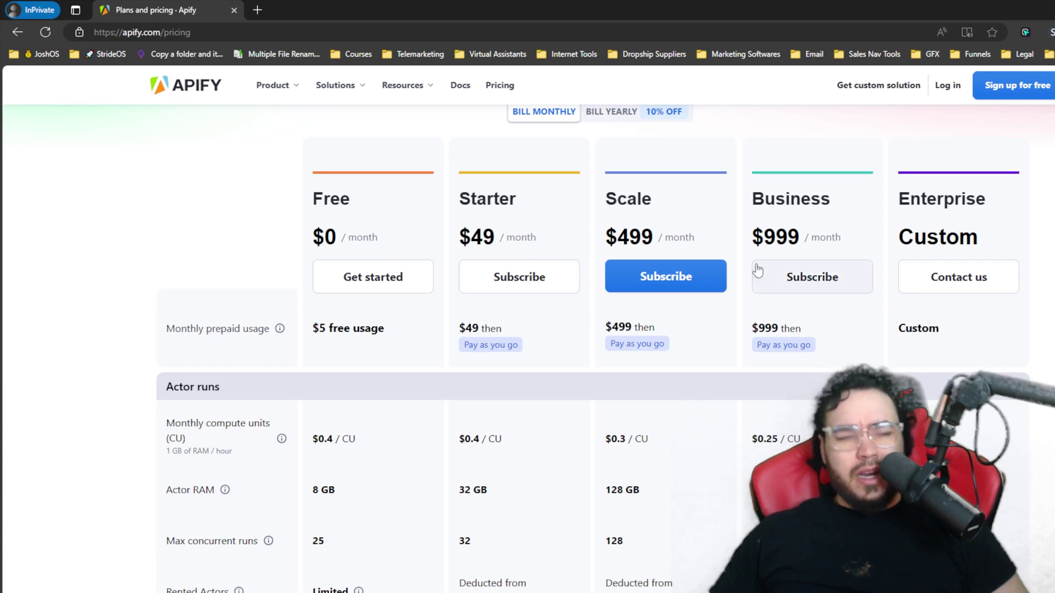
{"action": "scroll", "coordinate": [442, 376], "scroll_direction": "down", "scroll_amount": 3}
{"action": "scroll", "coordinate": [404, 342], "scroll_direction": "up", "scroll_amount": 3}
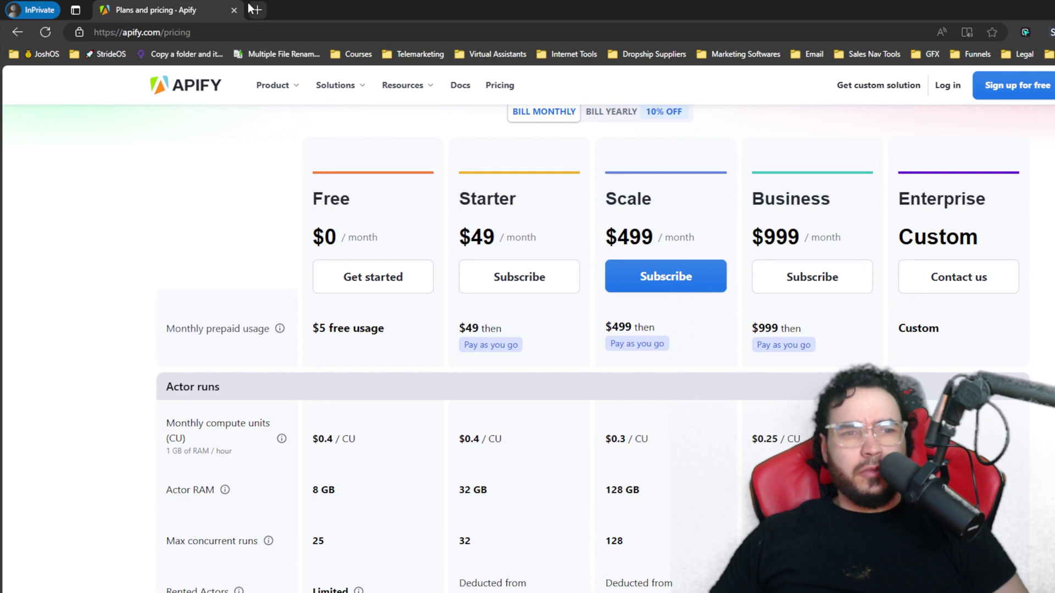
{"action": "left_click", "coordinate": [232, 9]}
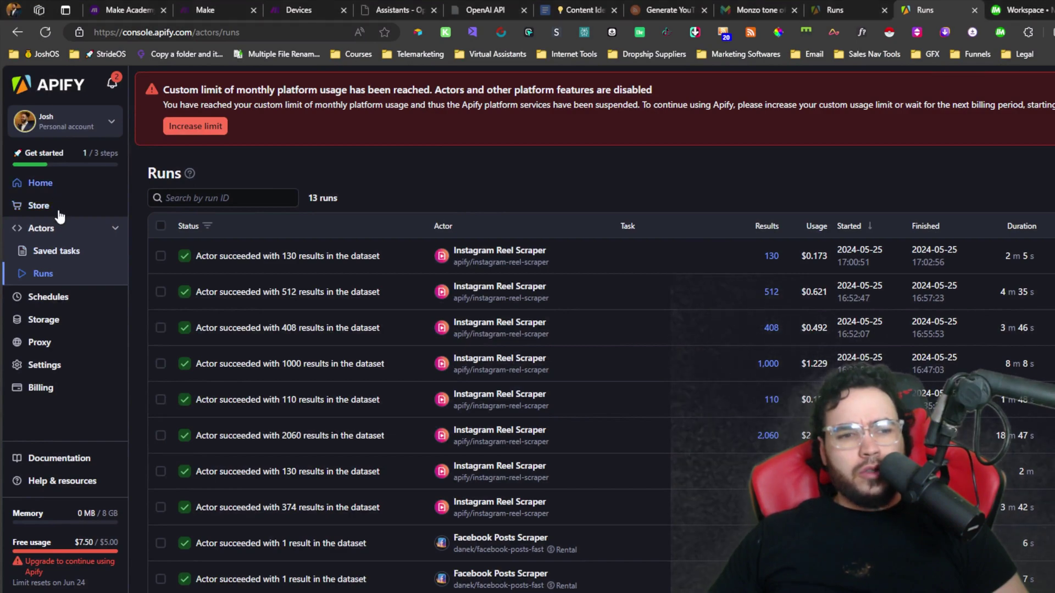
{"action": "left_click", "coordinate": [38, 205]}
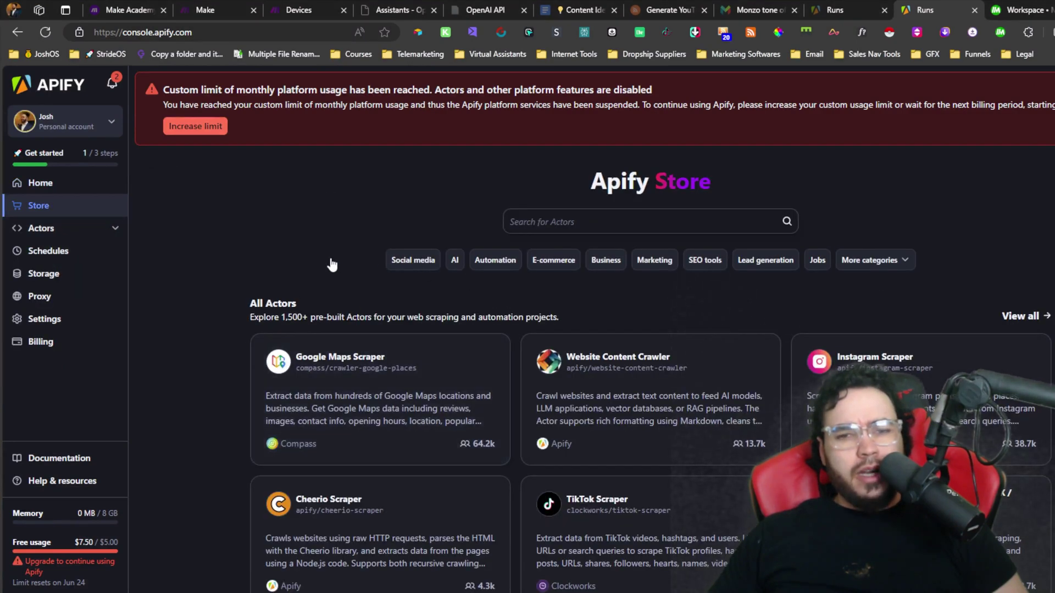
{"action": "scroll", "coordinate": [579, 299], "scroll_direction": "down", "scroll_amount": 3}
{"action": "scroll", "coordinate": [594, 305], "scroll_direction": "down", "scroll_amount": 3}
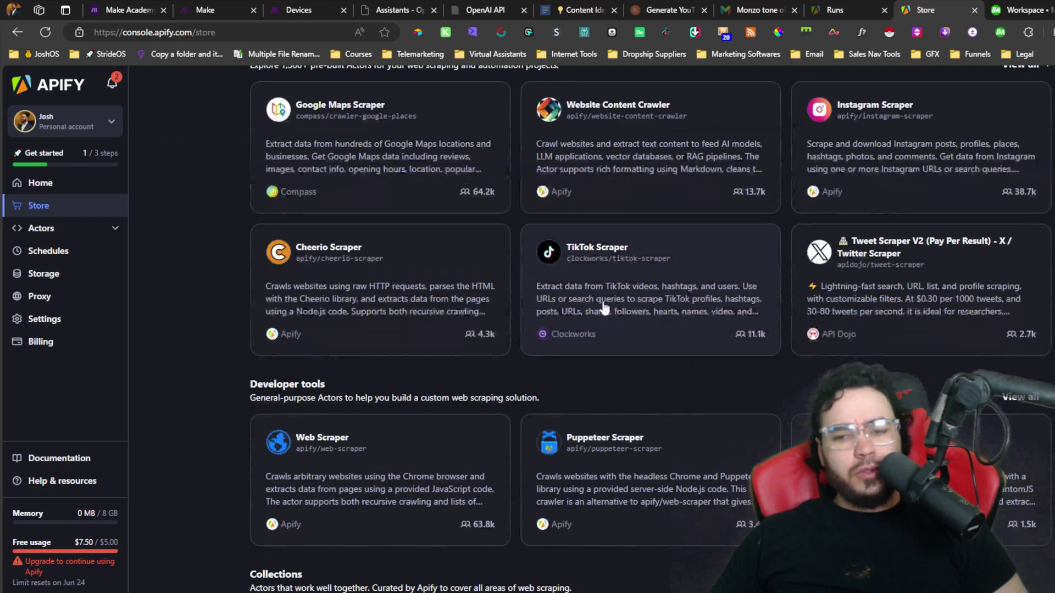
{"action": "scroll", "coordinate": [636, 349], "scroll_direction": "up", "scroll_amount": 3}
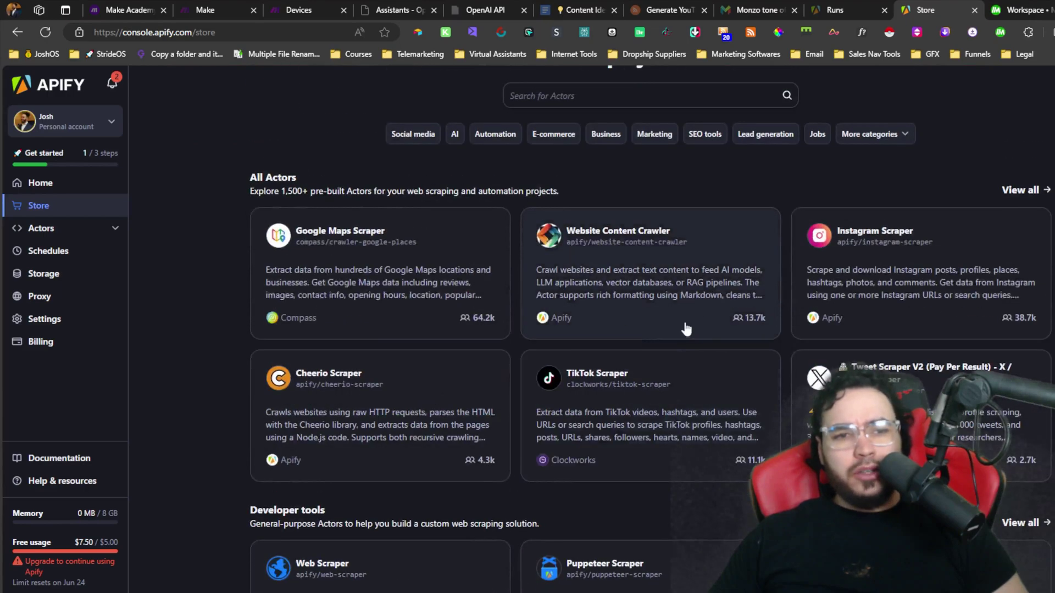
{"action": "scroll", "coordinate": [282, 491], "scroll_direction": "down", "scroll_amount": 3}
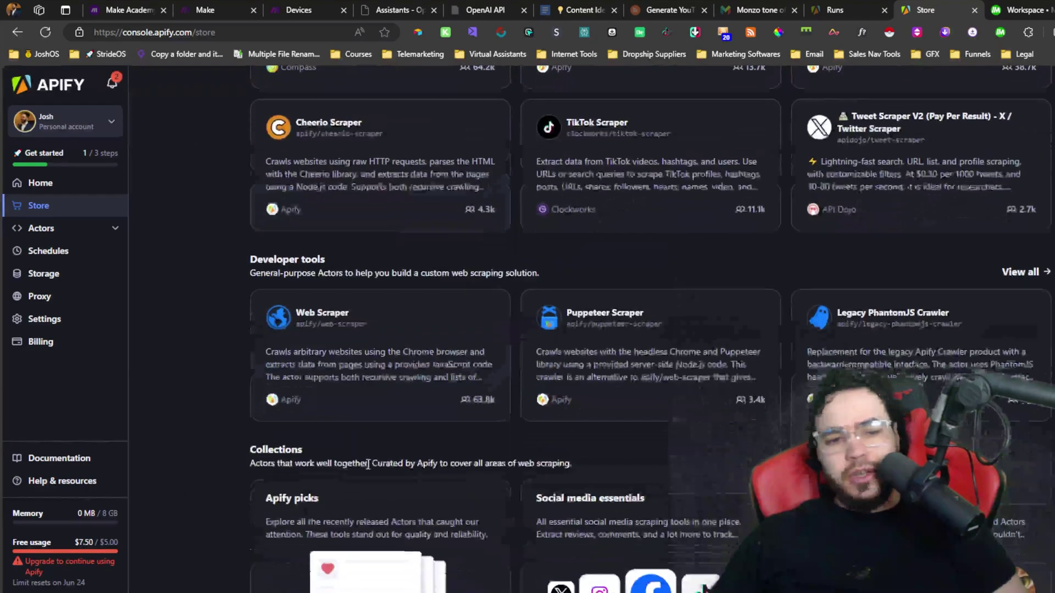
{"action": "scroll", "coordinate": [346, 428], "scroll_direction": "down", "scroll_amount": 3}
{"action": "scroll", "coordinate": [409, 384], "scroll_direction": "up", "scroll_amount": 4}
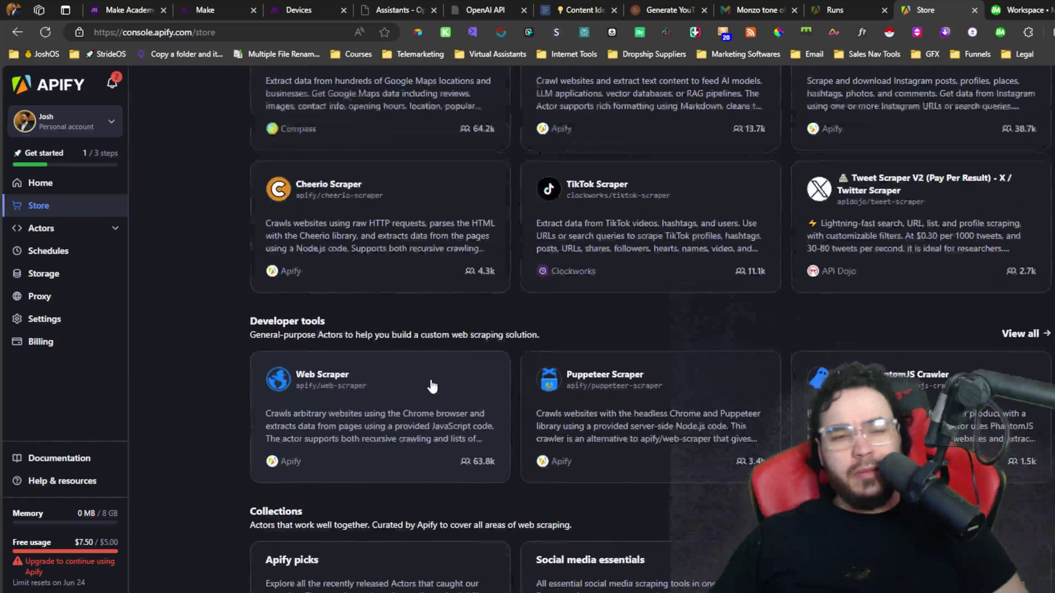
{"action": "scroll", "coordinate": [433, 378], "scroll_direction": "up", "scroll_amount": 3}
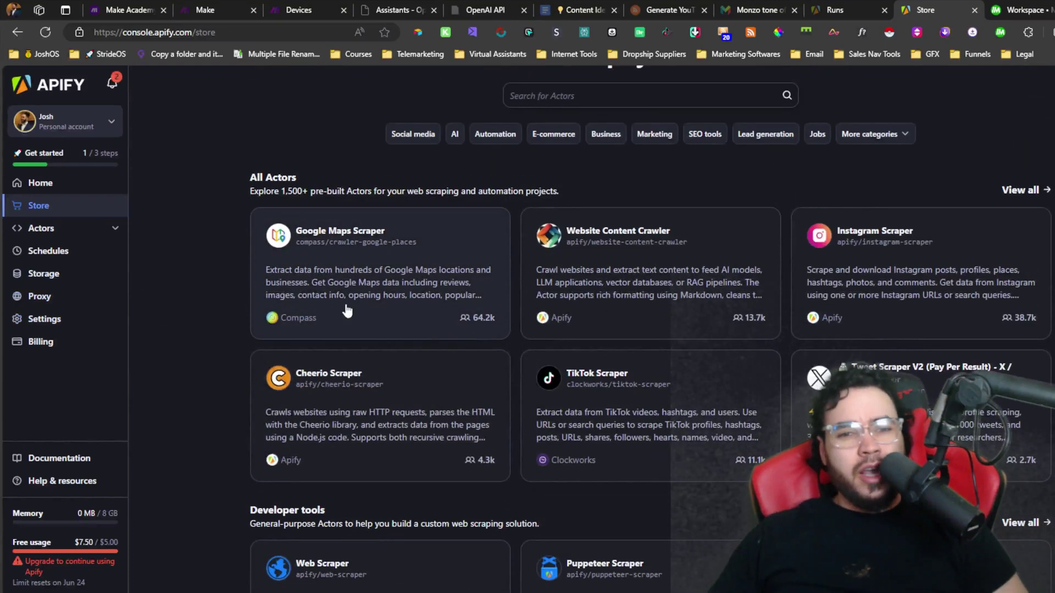
Browse the Actors, Saved tasks, Schedules and Storage sections of the console
{"action": "left_click", "coordinate": [95, 228]}
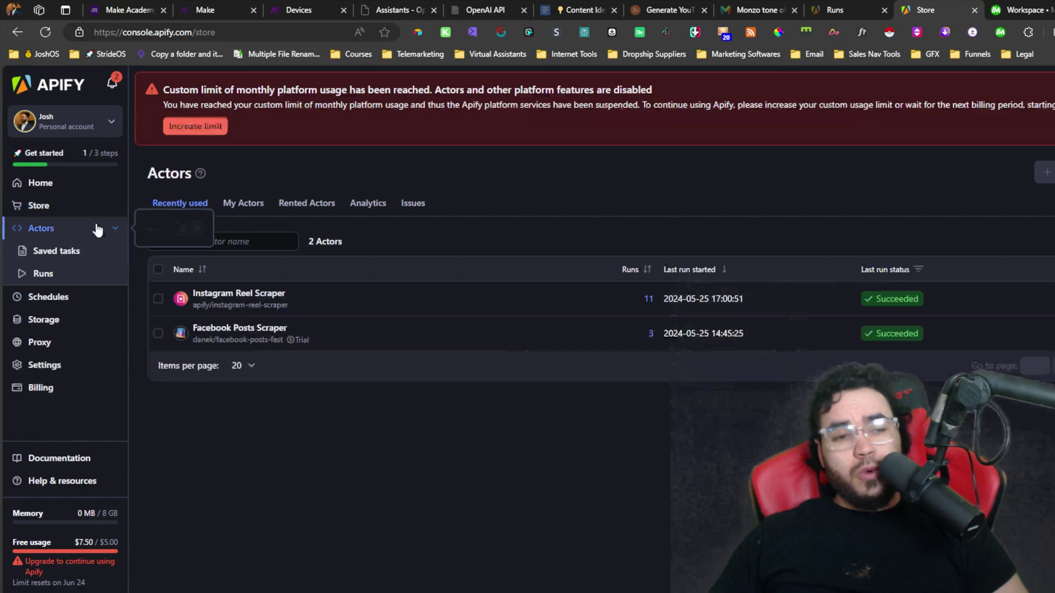
{"action": "left_click", "coordinate": [57, 251]}
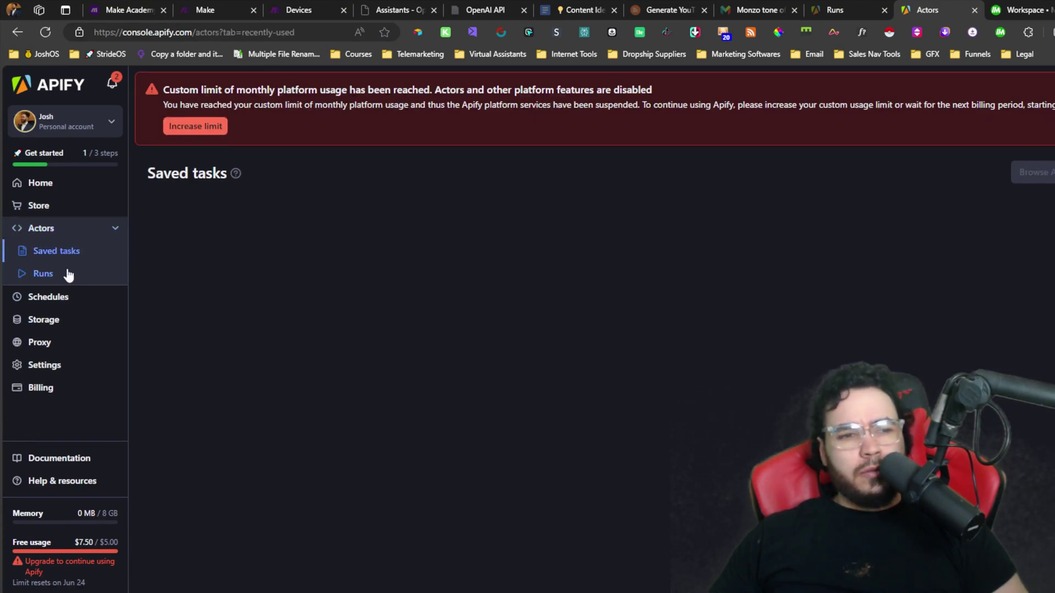
{"action": "left_click", "coordinate": [68, 233]}
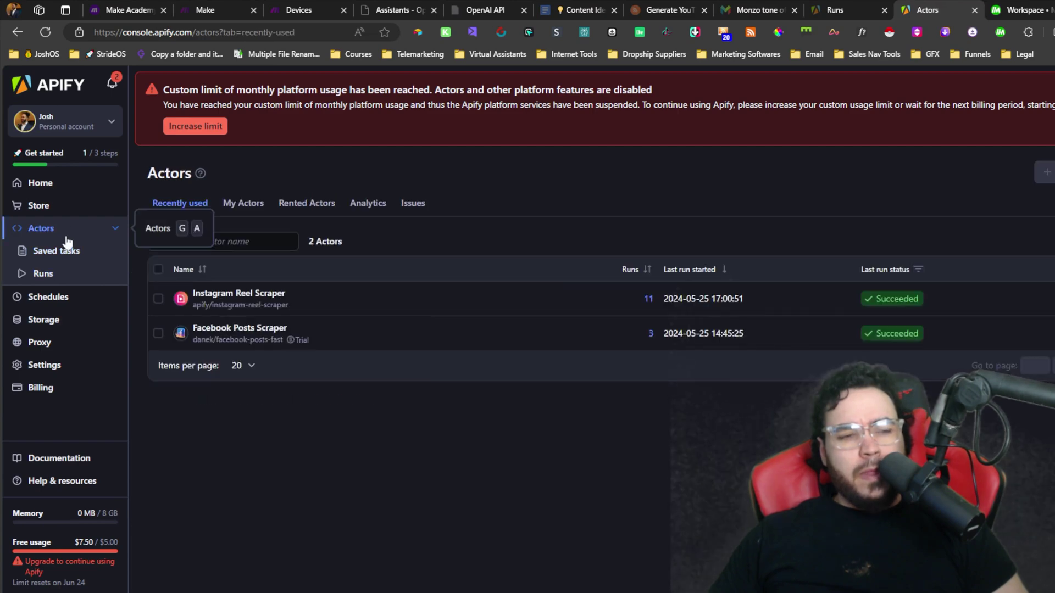
{"action": "left_click", "coordinate": [48, 297]}
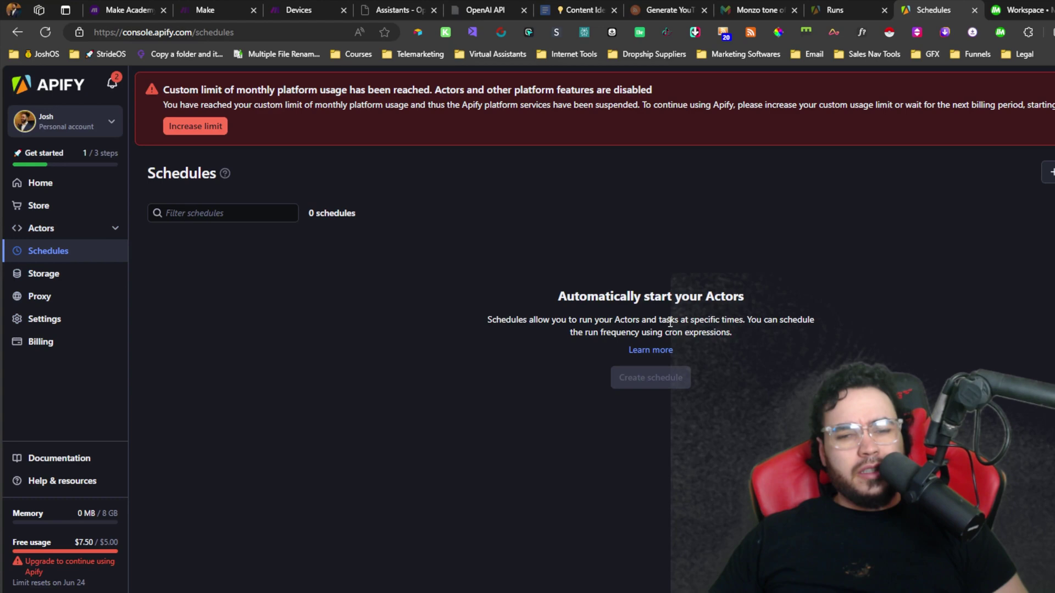
{"action": "left_click", "coordinate": [63, 279]}
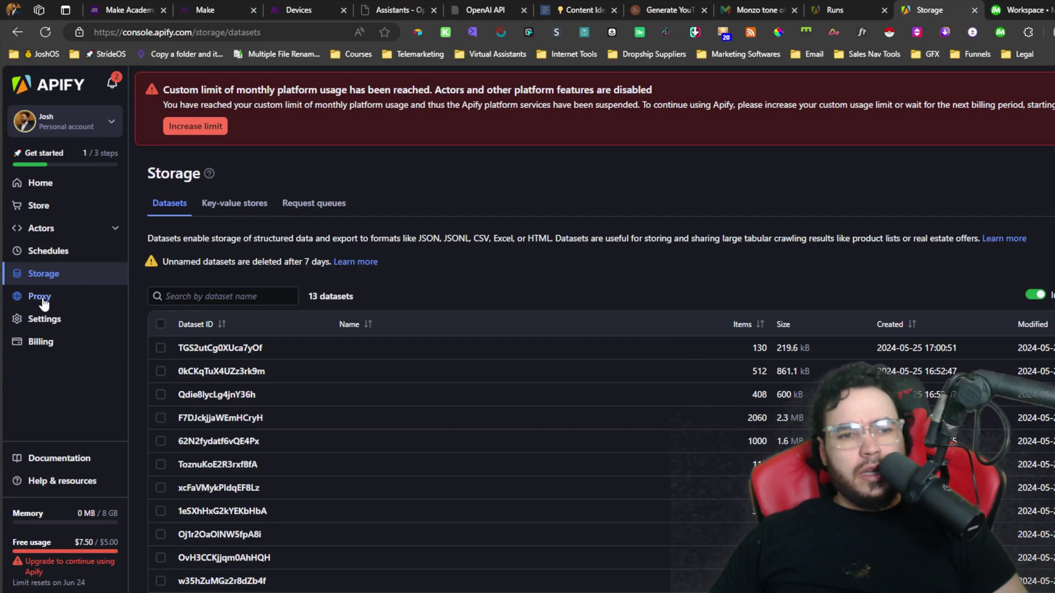
View the Proxy section's Groups and HTTP settings, showing Apify Proxy isn't enabled
{"action": "left_click", "coordinate": [39, 296]}
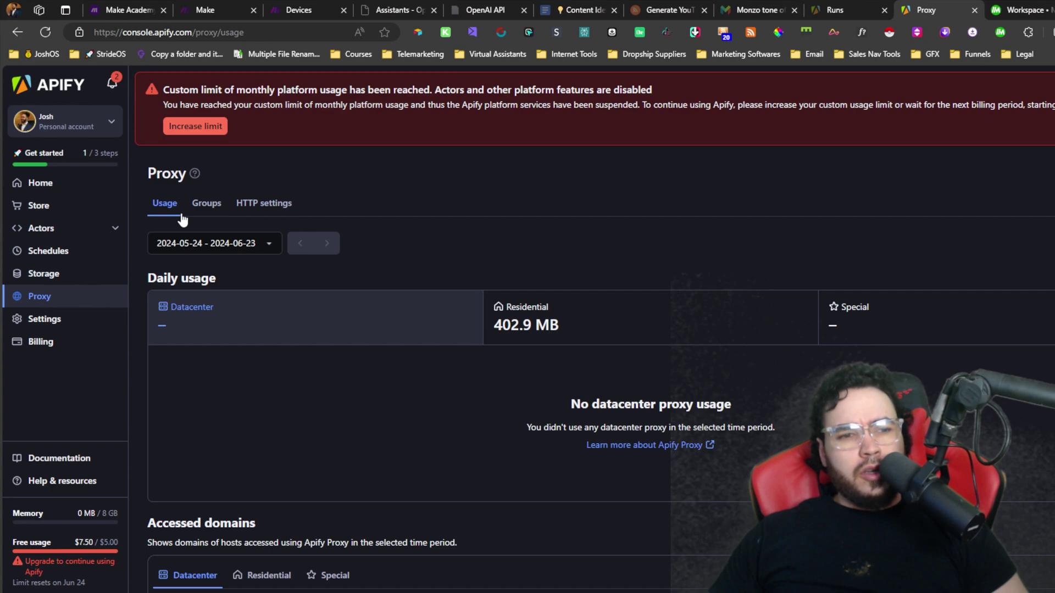
{"action": "left_click", "coordinate": [202, 205]}
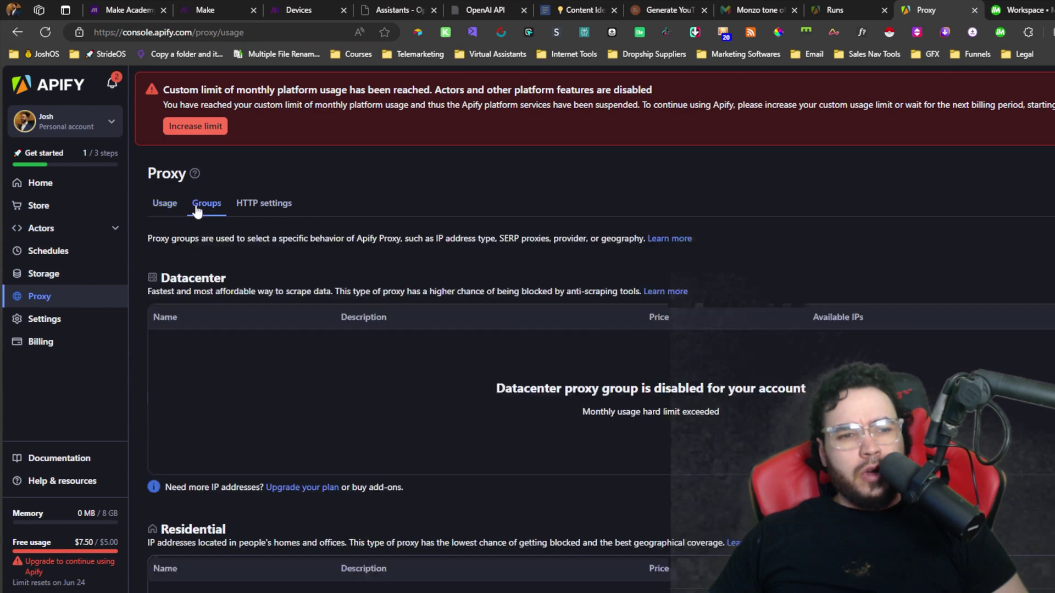
{"action": "left_click", "coordinate": [252, 206]}
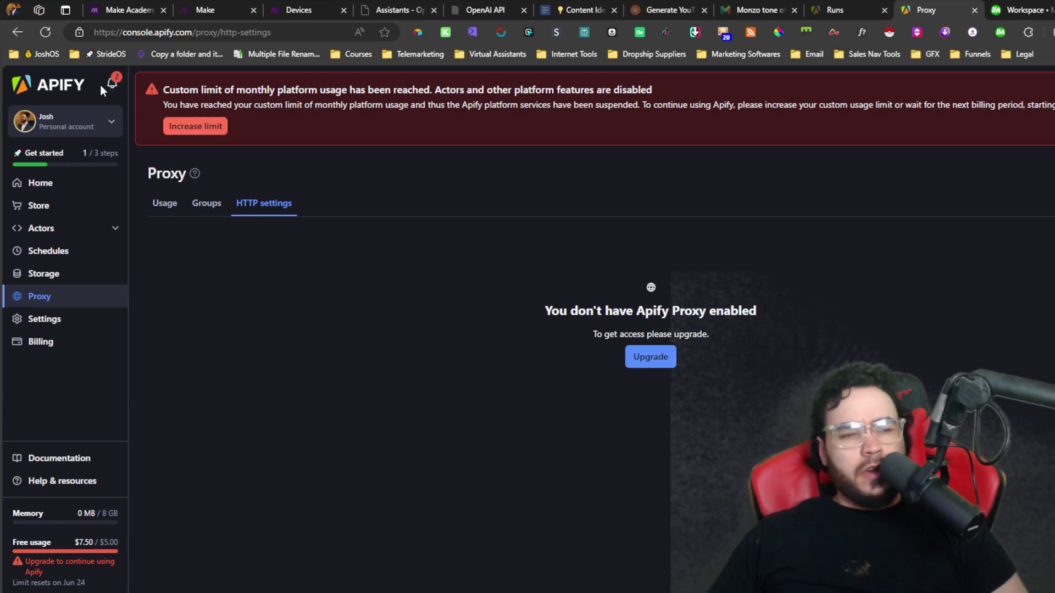
Switch to the organization account and return to the Actor Store
{"action": "left_click", "coordinate": [88, 126]}
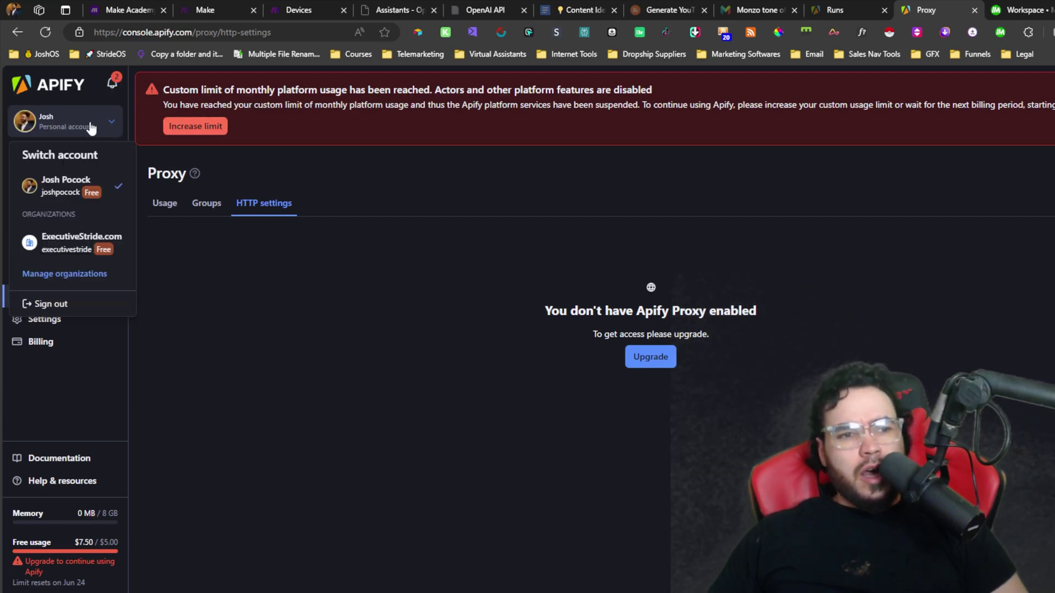
{"action": "left_click", "coordinate": [85, 241]}
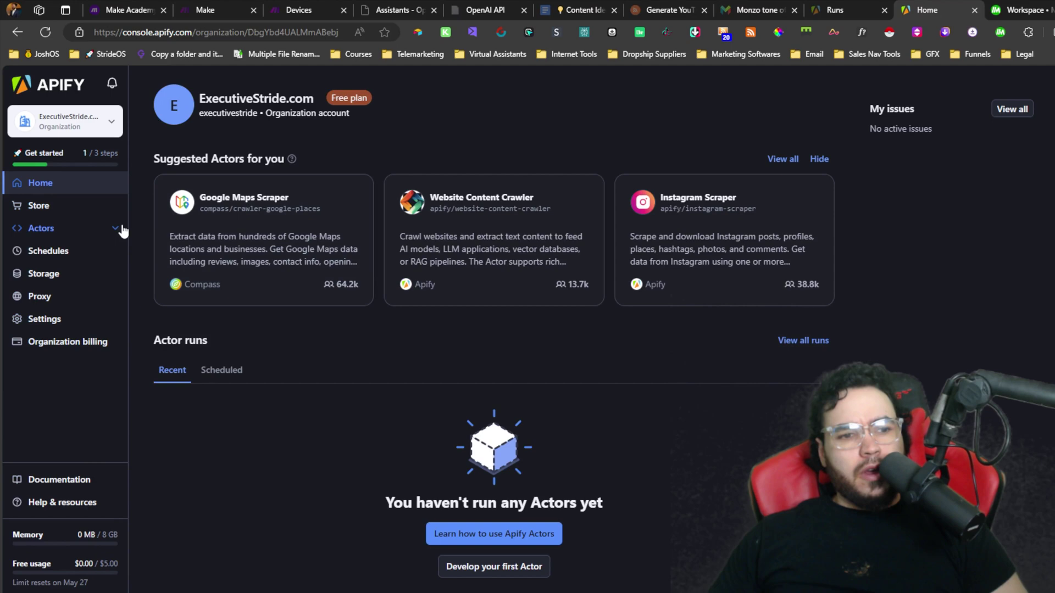
{"action": "left_click", "coordinate": [65, 209]}
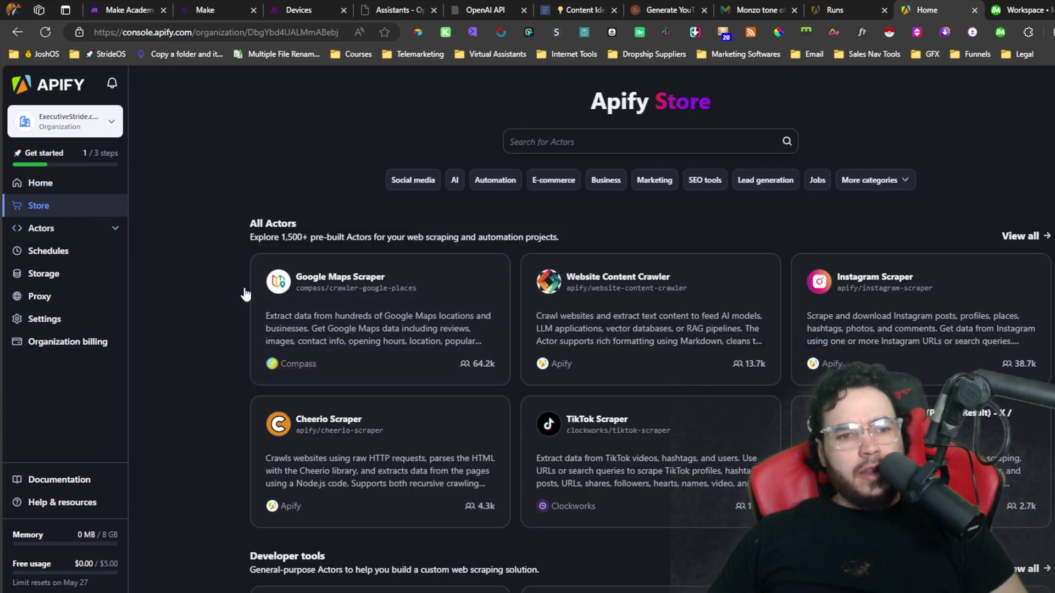
Filter the Store to Social media Actors and open Instagram Profile Scraper
{"action": "left_click", "coordinate": [413, 180]}
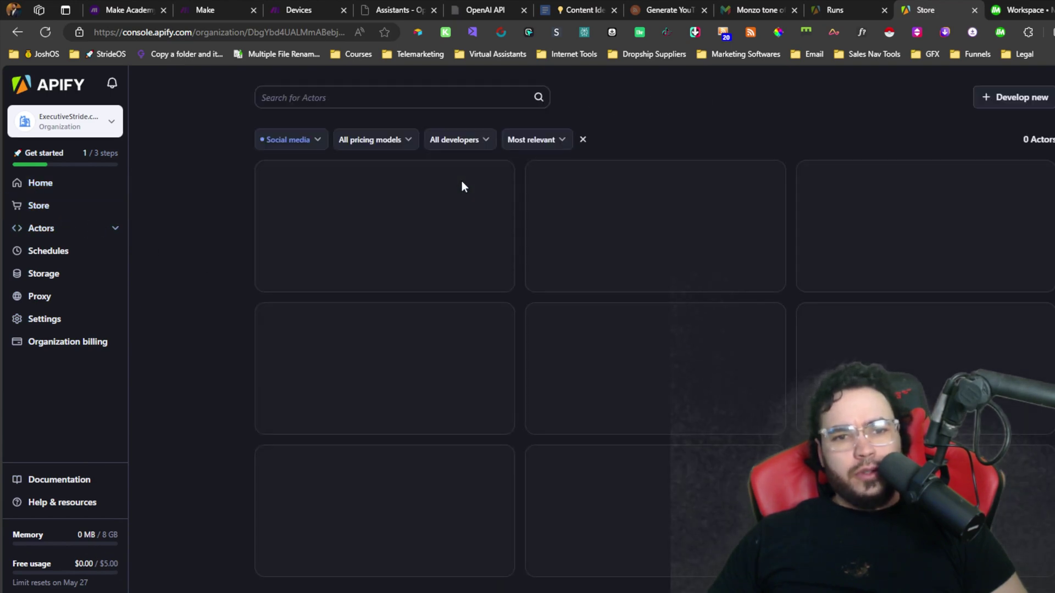
{"action": "left_click", "coordinate": [318, 140]}
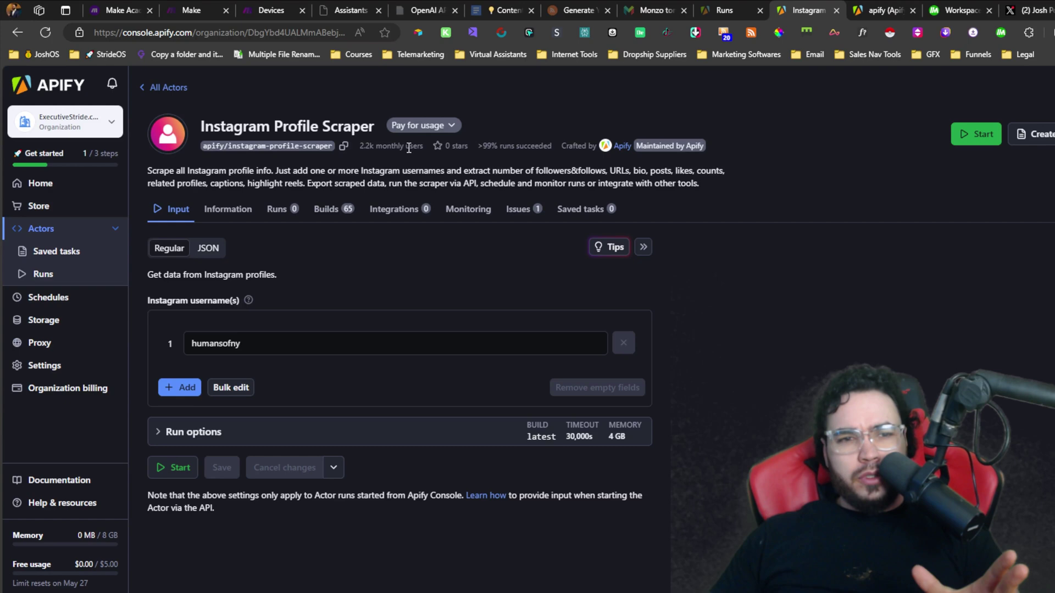
Replace the username with joshfpocock, remove the empty extra row, and start the run
{"action": "left_click", "coordinate": [214, 347]}
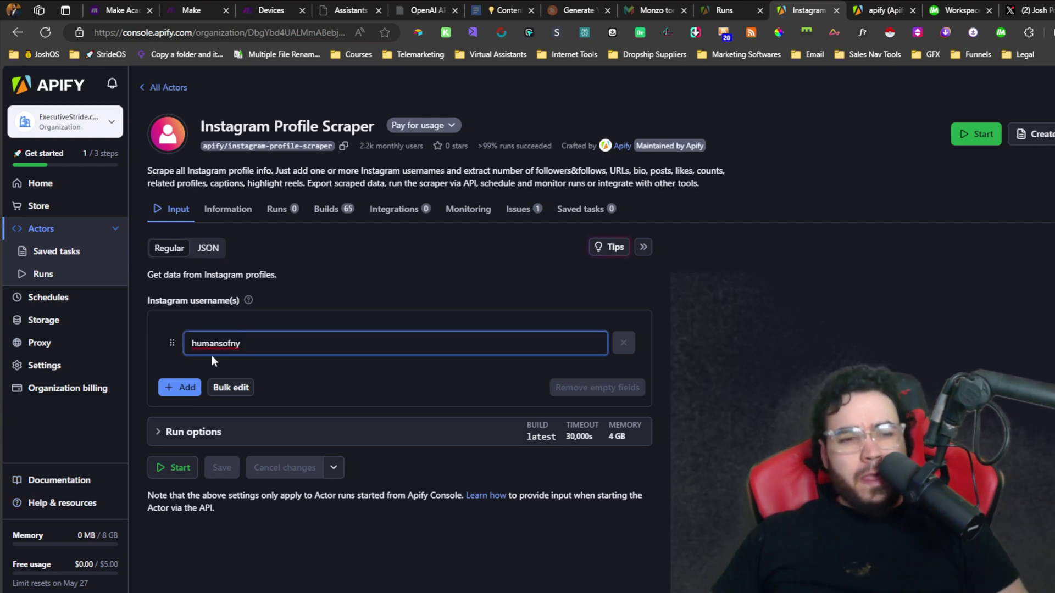
{"action": "key", "text": "BackSpace"}
{"action": "key", "text": "BackSpace"}
{"action": "key", "text": "BackSpace"}
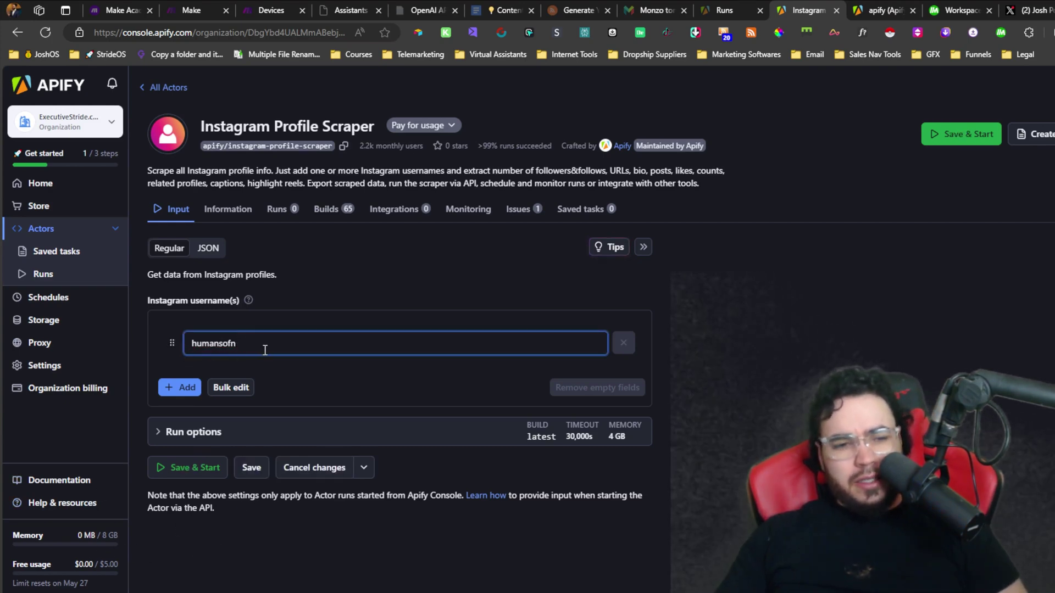
{"action": "type", "text": "josh"}
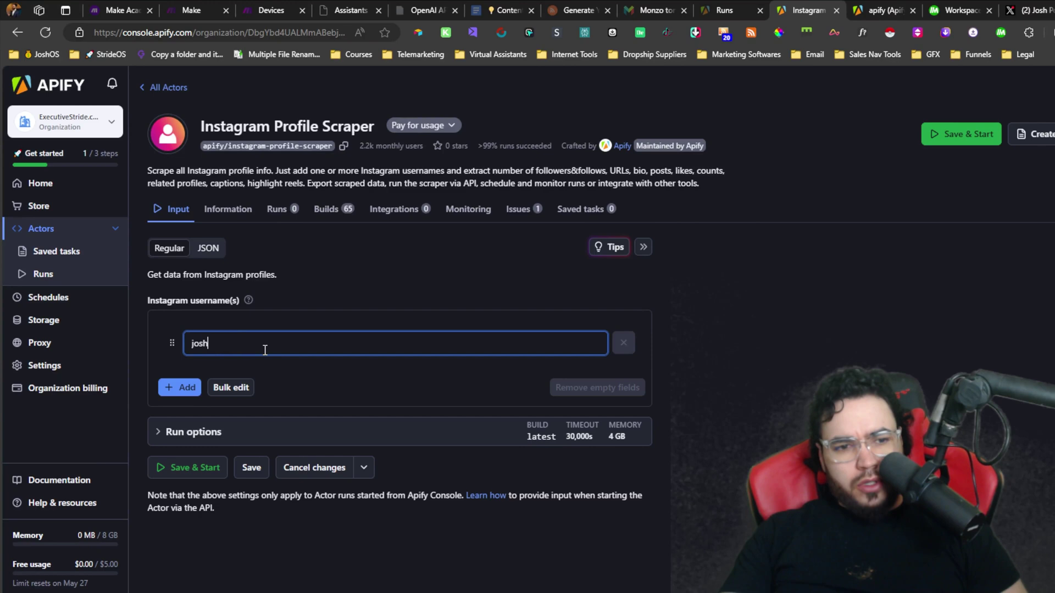
{"action": "type", "text": "fpocock"}
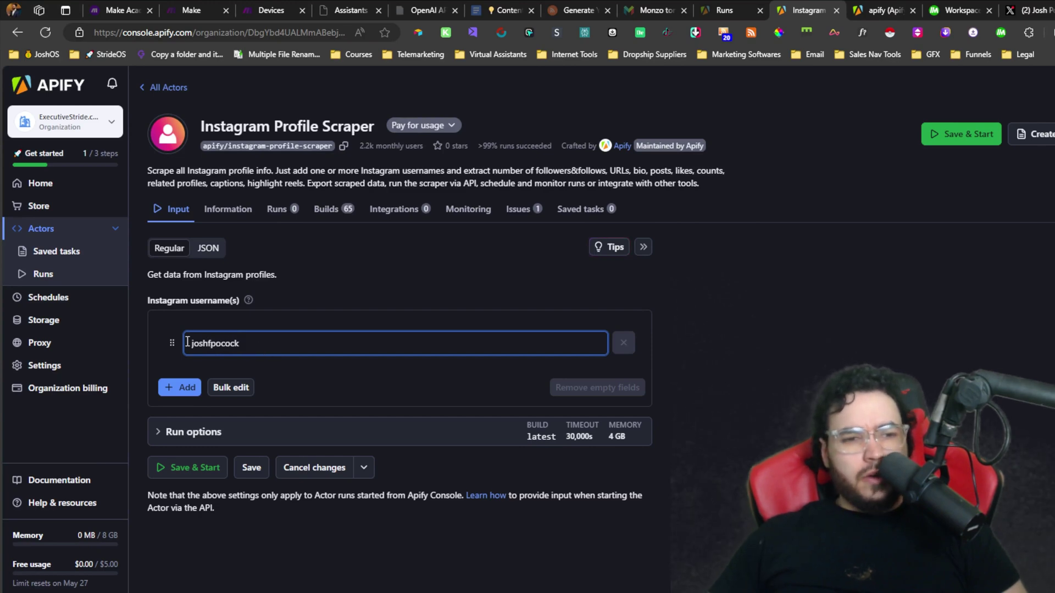
{"action": "left_click", "coordinate": [189, 394]}
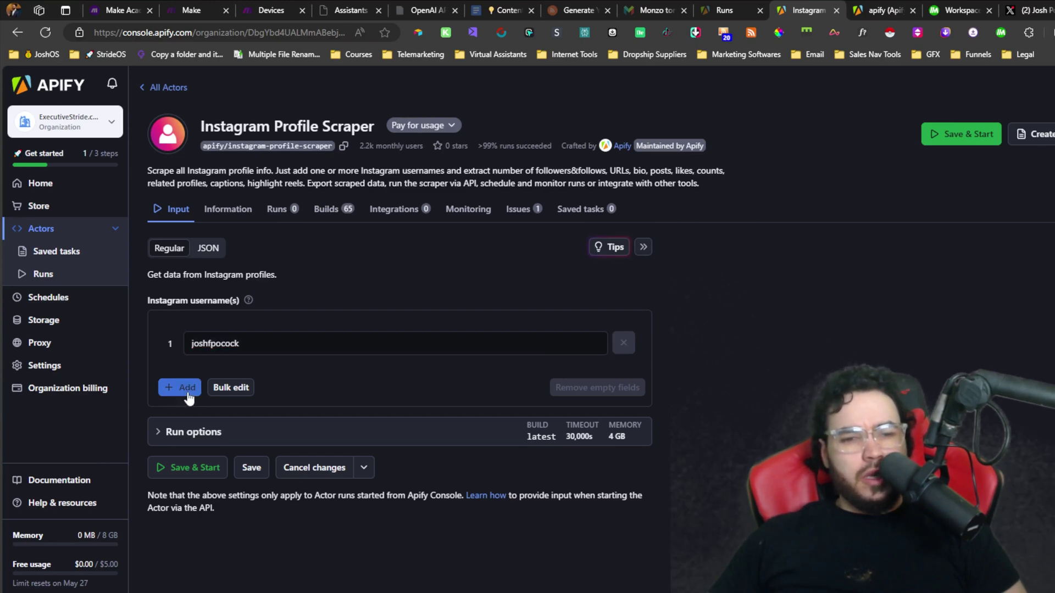
{"action": "left_click", "coordinate": [622, 388]}
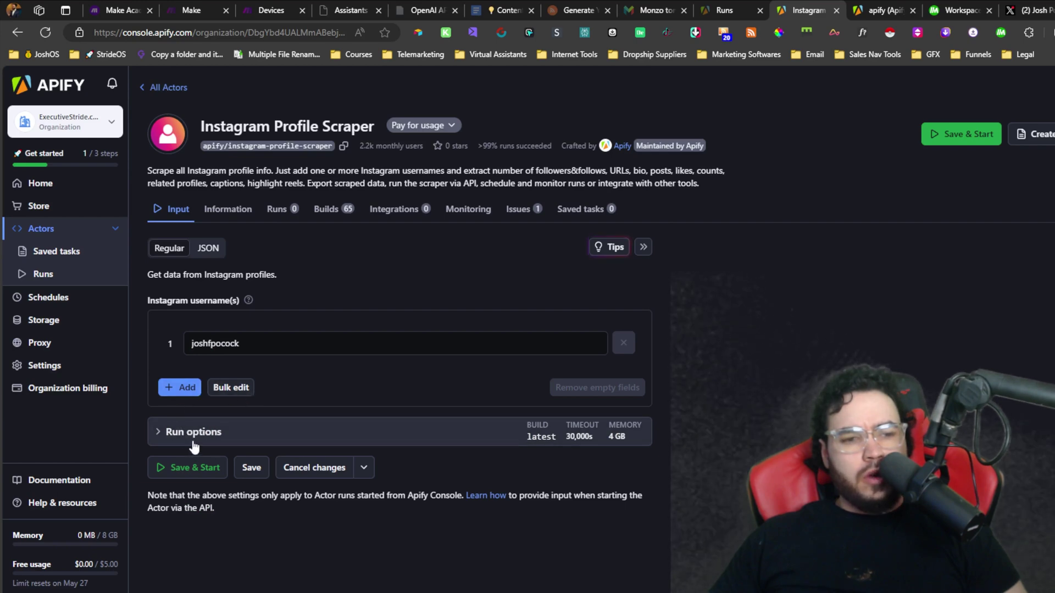
{"action": "left_click", "coordinate": [194, 468]}
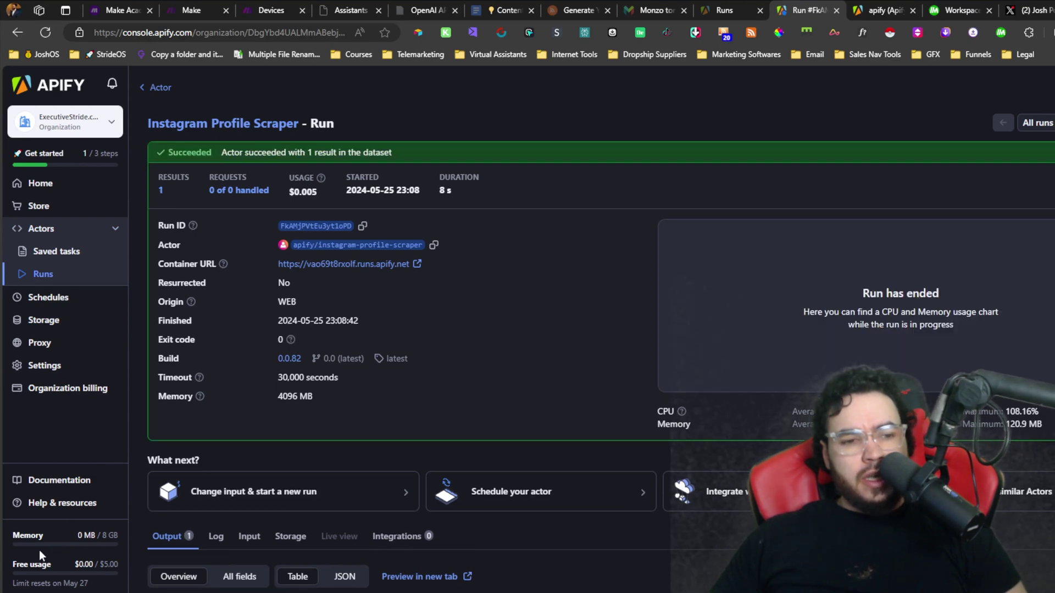
{"action": "scroll", "coordinate": [296, 469], "scroll_direction": "down", "scroll_amount": 3}
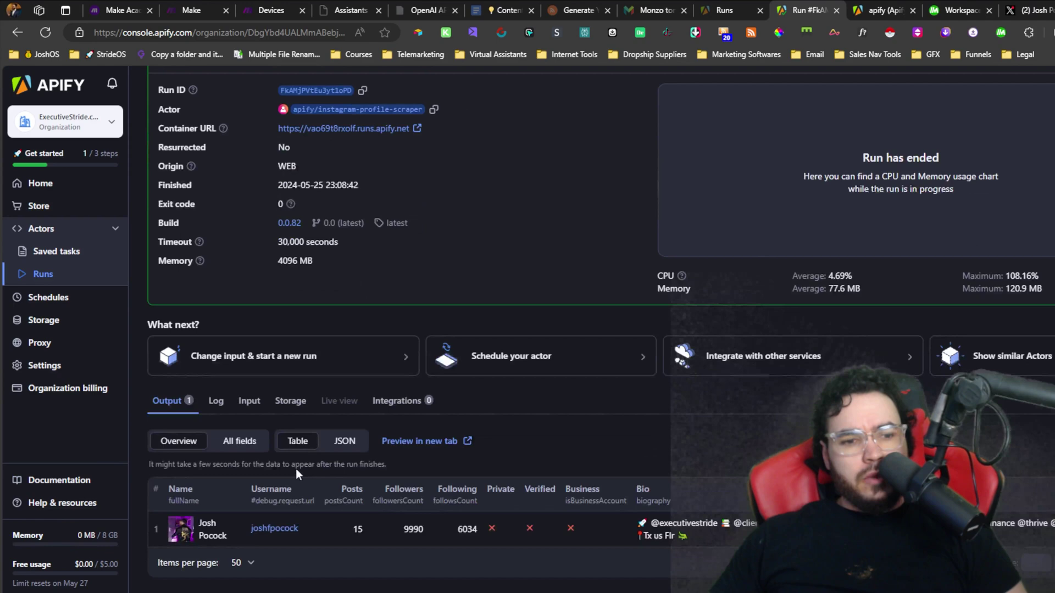
Show the Overview columns and highlight the 9990 followers and 6034 following counts
{"action": "left_click", "coordinate": [238, 441]}
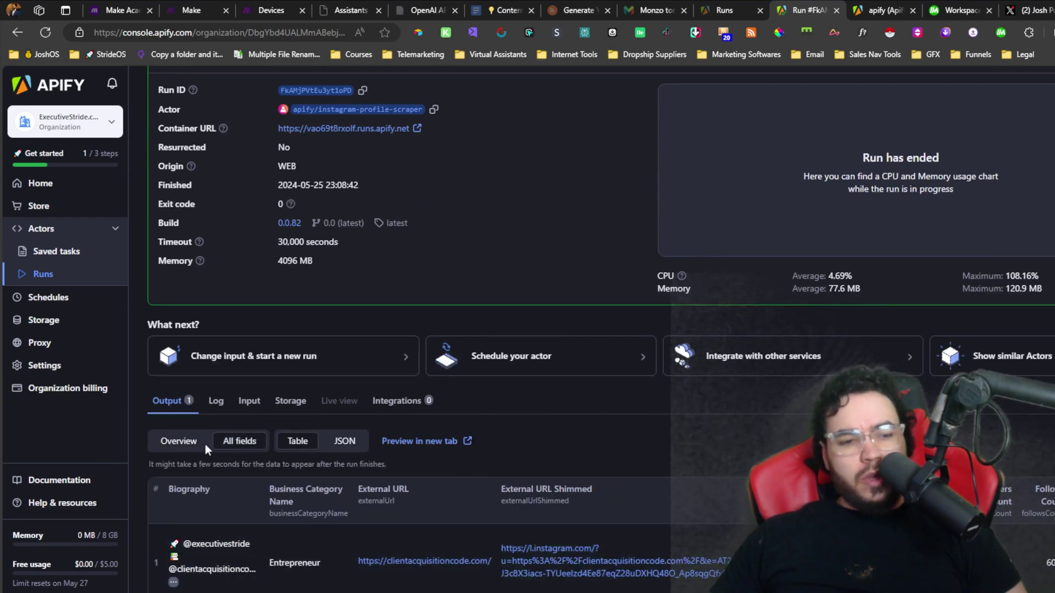
{"action": "left_click", "coordinate": [179, 441]}
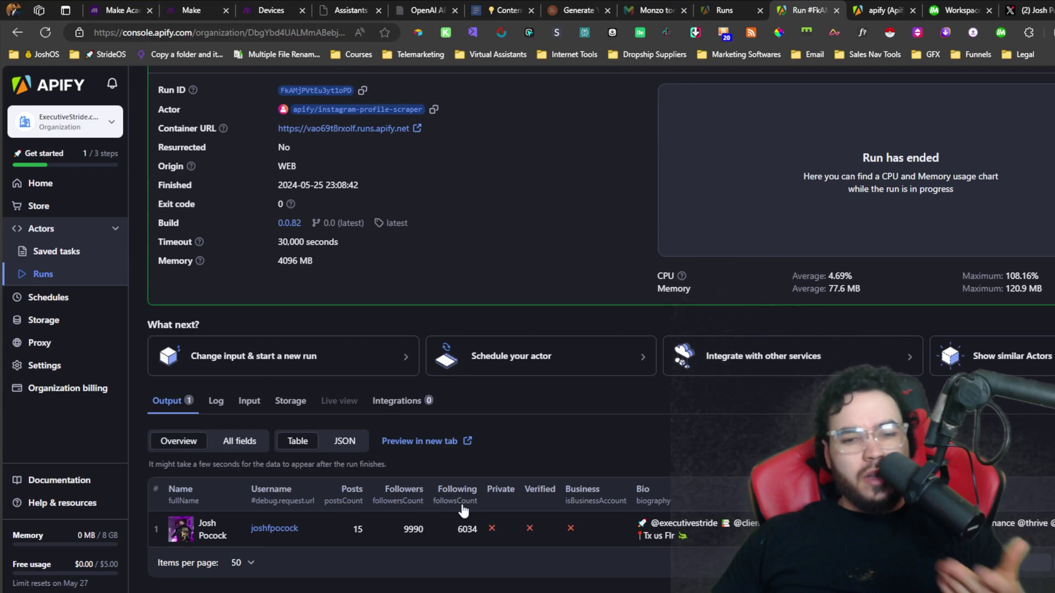
{"action": "scroll", "coordinate": [422, 503], "scroll_direction": "up", "scroll_amount": 1}
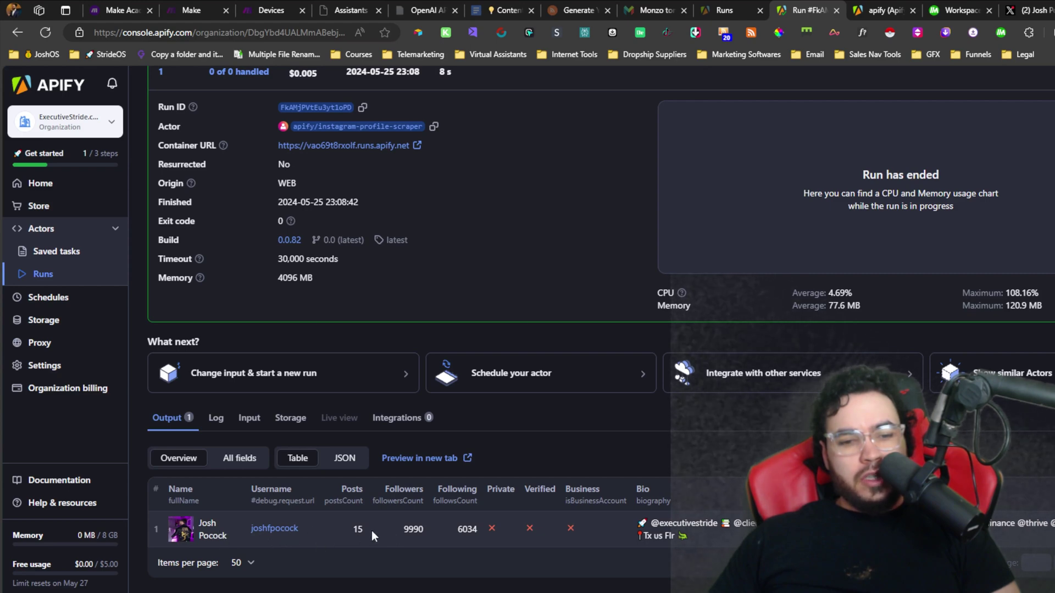
{"action": "double_click", "coordinate": [410, 528]}
{"action": "left_click_drag", "start_coordinate": [463, 530], "coordinate": [503, 536]}
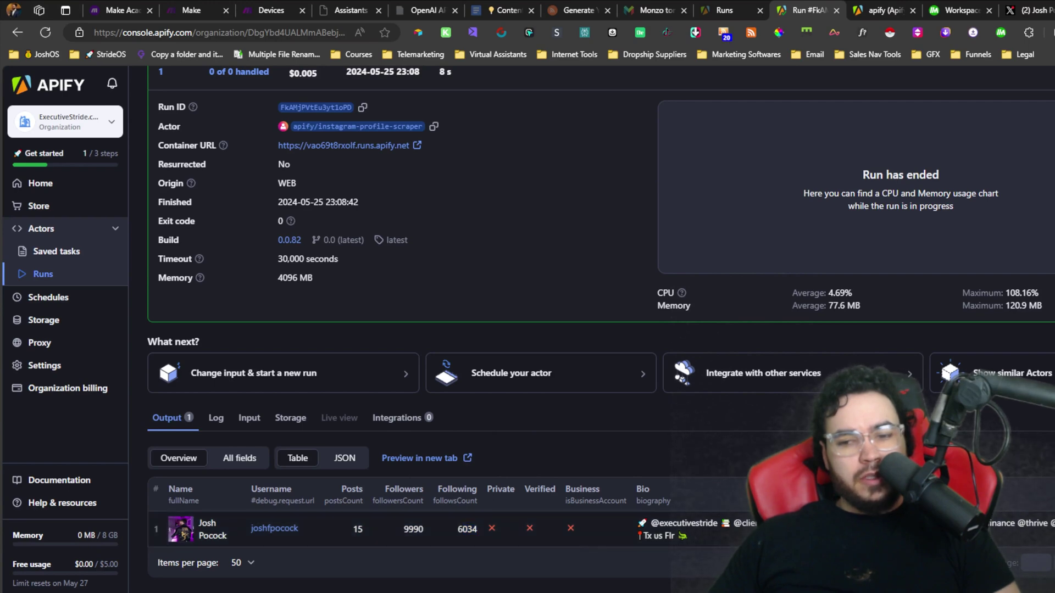
Switch the results table to All fields, revealing Biography, business category and External URL
{"action": "left_click", "coordinate": [239, 459]}
{"action": "scroll", "coordinate": [355, 536], "scroll_direction": "down", "scroll_amount": 1}
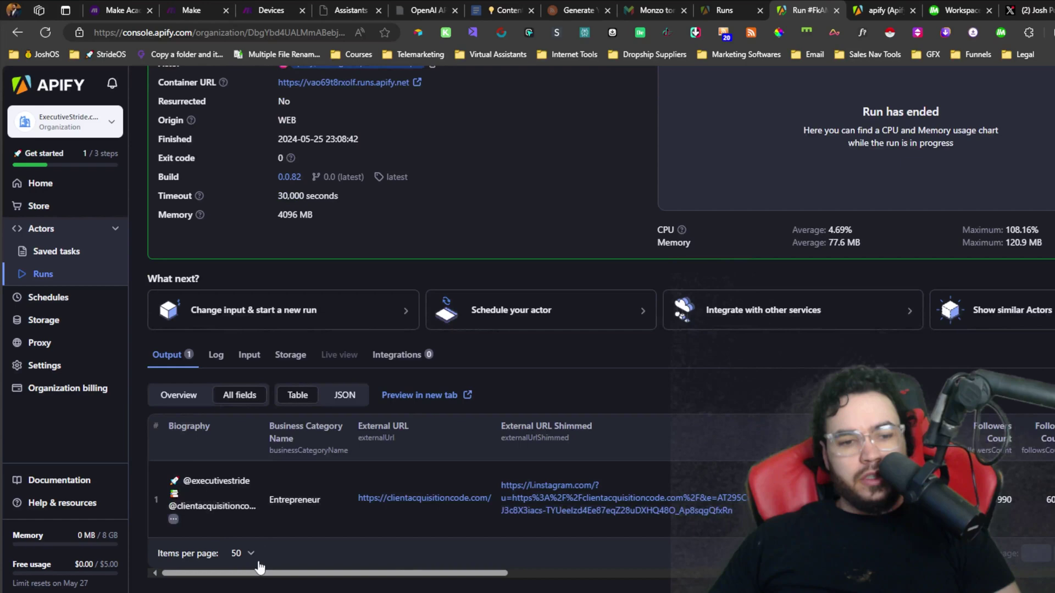
{"action": "mouse_move", "coordinate": [261, 572]}
{"action": "left_mouse_down"}
{"action": "mouse_move", "coordinate": [293, 579]}
{"action": "mouse_move", "coordinate": [375, 538]}
{"action": "mouse_move", "coordinate": [791, 518]}
{"action": "left_mouse_up"}
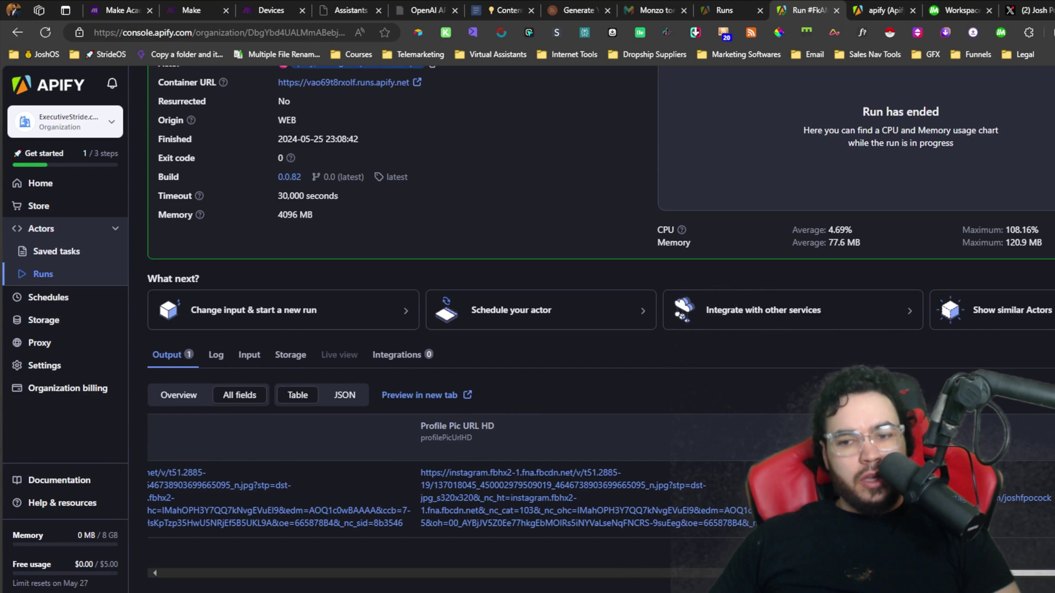
{"action": "mouse_move", "coordinate": [791, 571]}
{"action": "left_mouse_down"}
{"action": "mouse_move", "coordinate": [688, 571]}
{"action": "mouse_move", "coordinate": [644, 489]}
{"action": "mouse_move", "coordinate": [419, 494]}
{"action": "mouse_move", "coordinate": [340, 508]}
{"action": "left_mouse_up"}
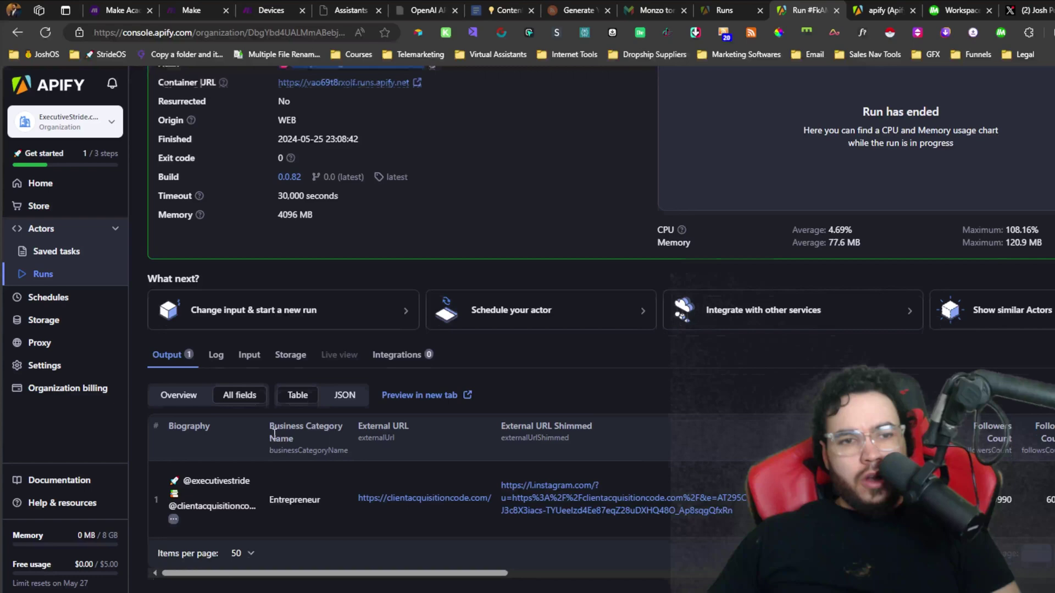
{"action": "scroll", "coordinate": [419, 432], "scroll_direction": "up", "scroll_amount": 5}
{"action": "scroll", "coordinate": [420, 432], "scroll_direction": "down", "scroll_amount": 5}
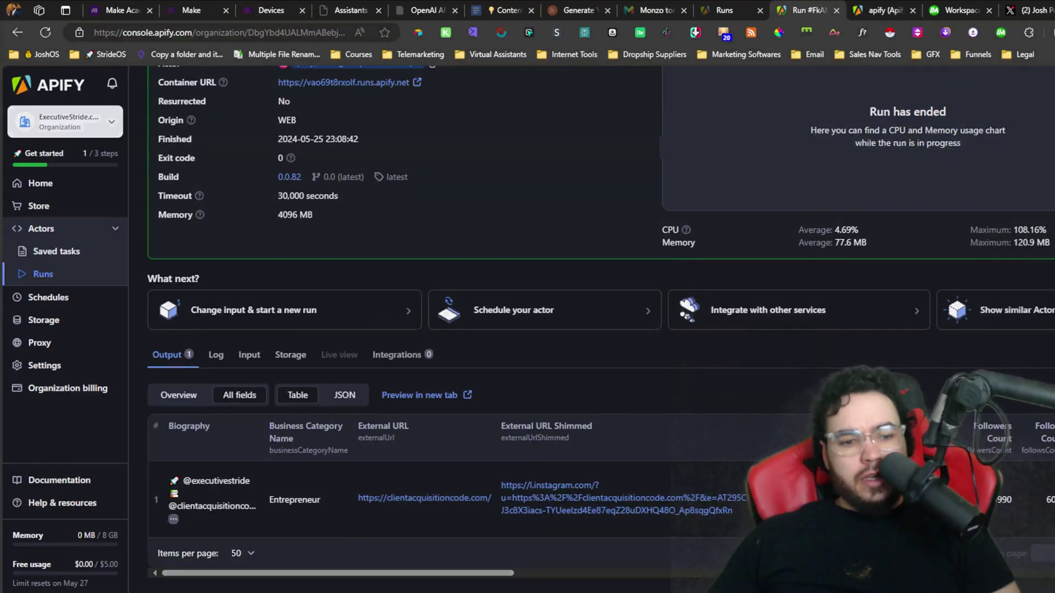
Open the dataset export dialog and try the Selected and Omit fields lists, choosing nothing
{"action": "left_click", "coordinate": [1022, 553]}
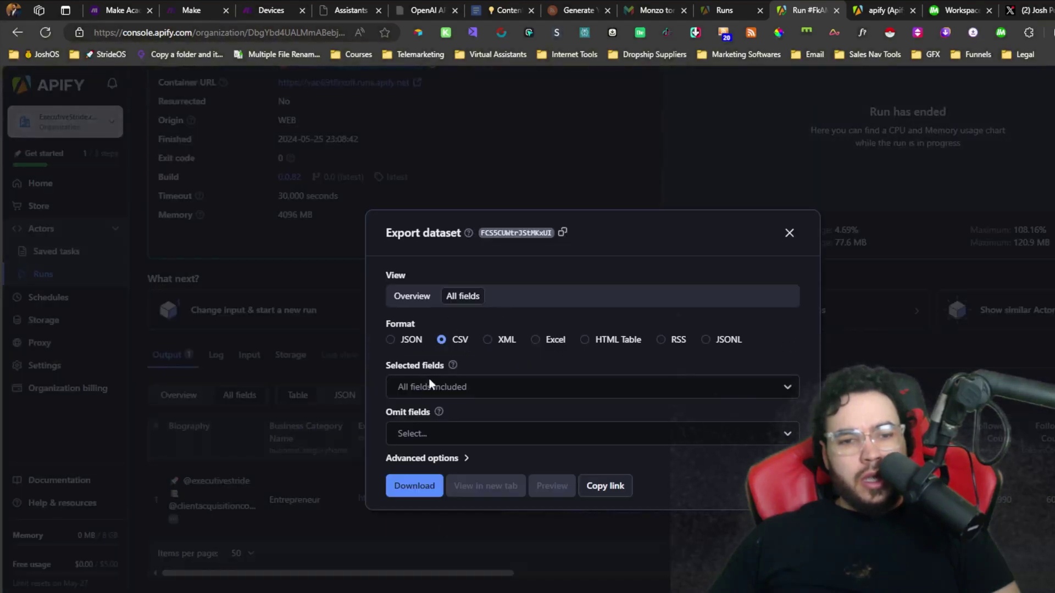
{"action": "left_click", "coordinate": [461, 387]}
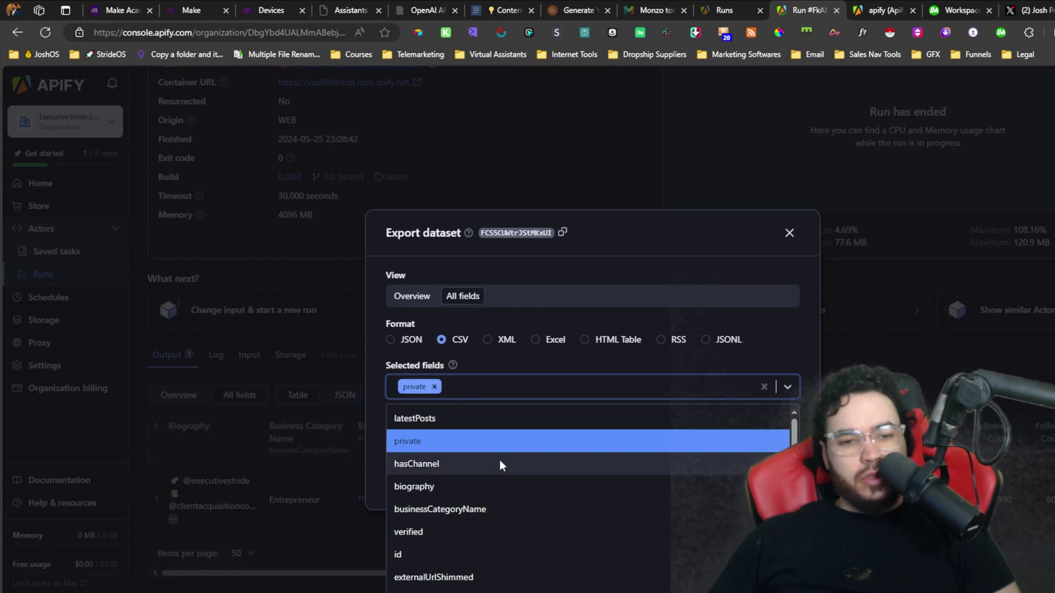
{"action": "left_click", "coordinate": [500, 441]}
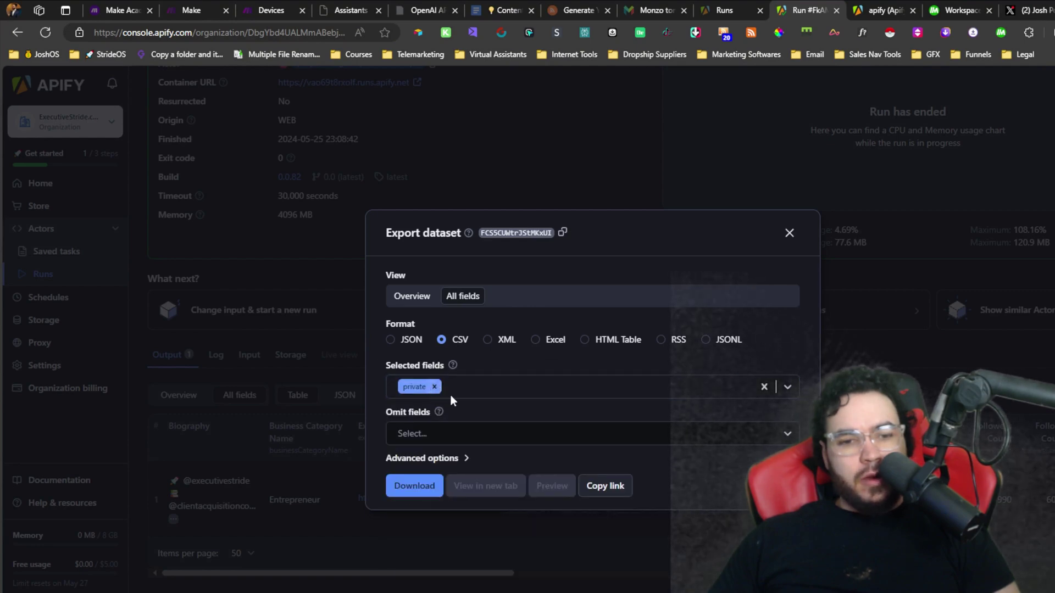
{"action": "left_click", "coordinate": [434, 387]}
{"action": "left_click", "coordinate": [517, 354]}
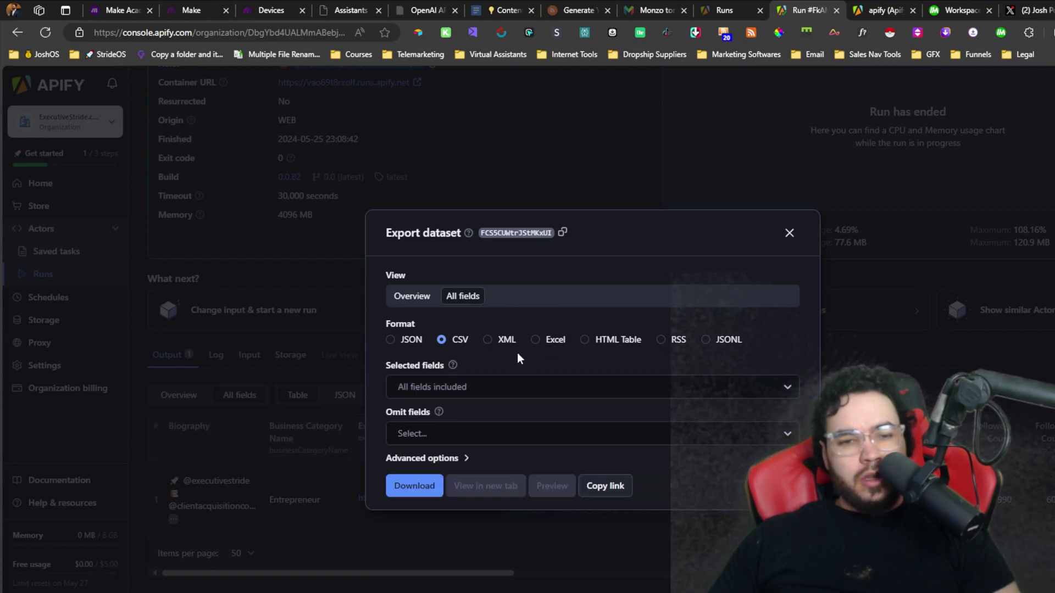
{"action": "left_click", "coordinate": [488, 433]}
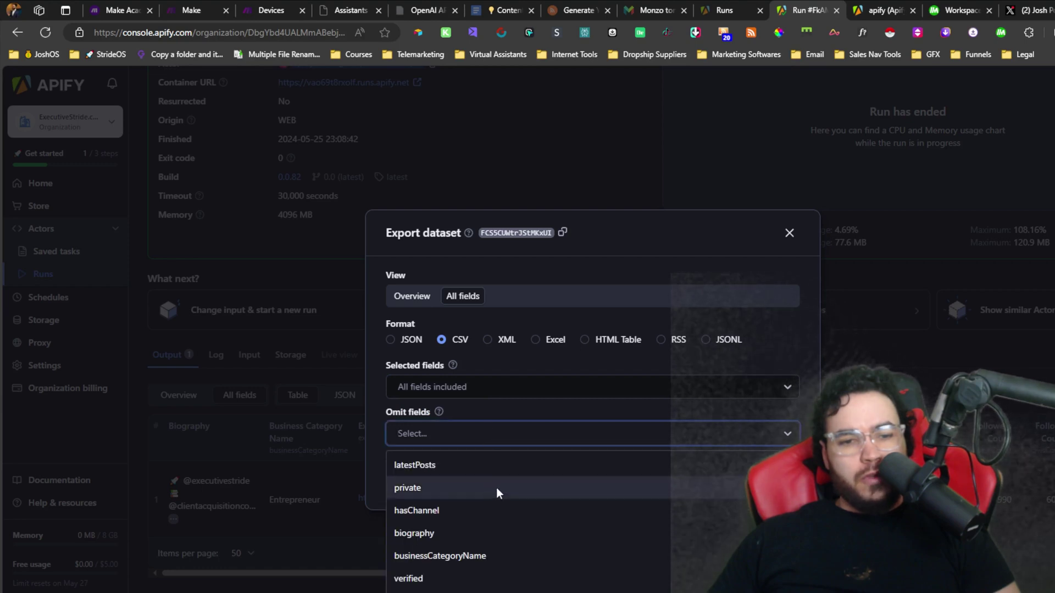
{"action": "scroll", "coordinate": [496, 491], "scroll_direction": "down", "scroll_amount": 3}
{"action": "scroll", "coordinate": [524, 514], "scroll_direction": "down", "scroll_amount": 2}
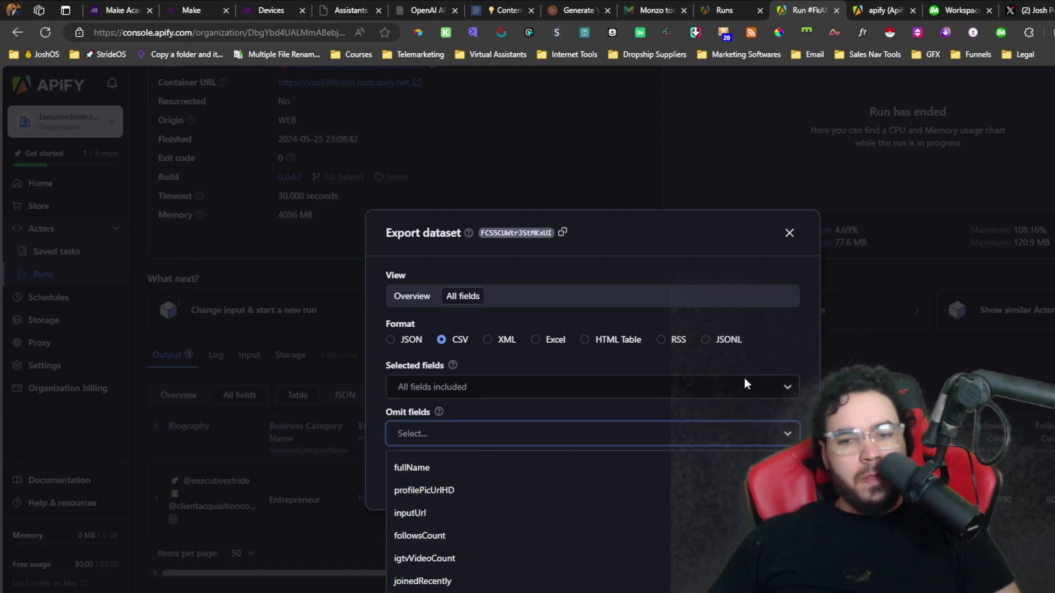
{"action": "left_click", "coordinate": [787, 365]}
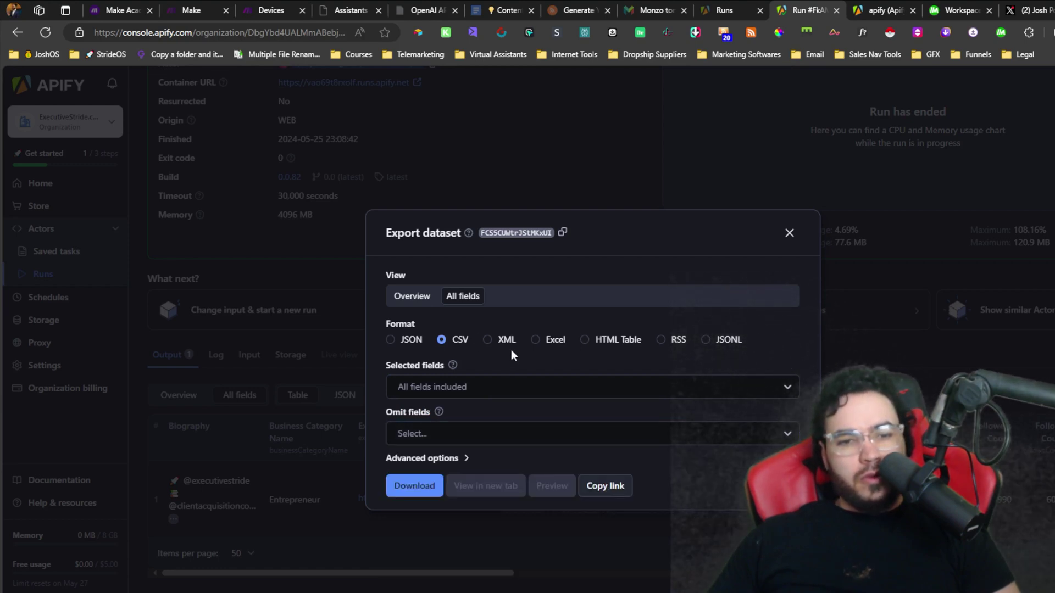
Try the JSON, HTML Table, RSS and JSONL export formats, ending on CSV
{"action": "left_click", "coordinate": [391, 339]}
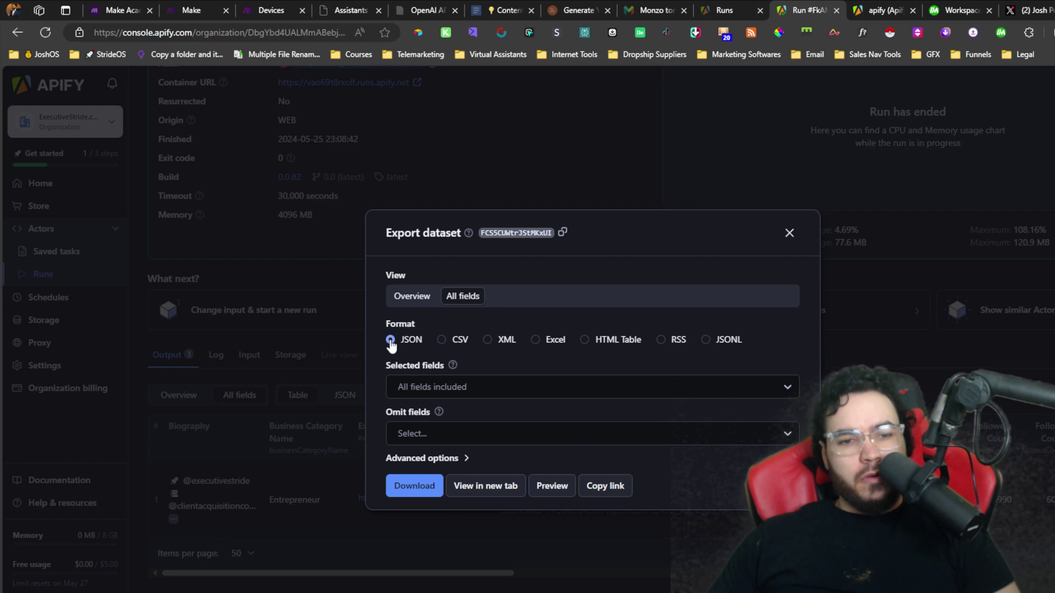
{"action": "left_click", "coordinate": [462, 340]}
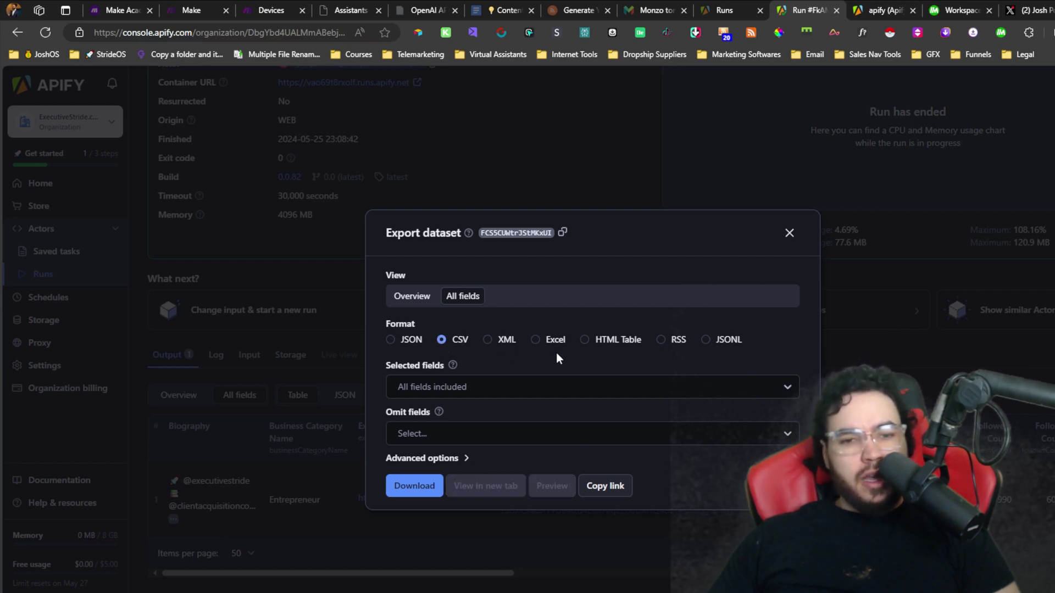
{"action": "left_click", "coordinate": [618, 340]}
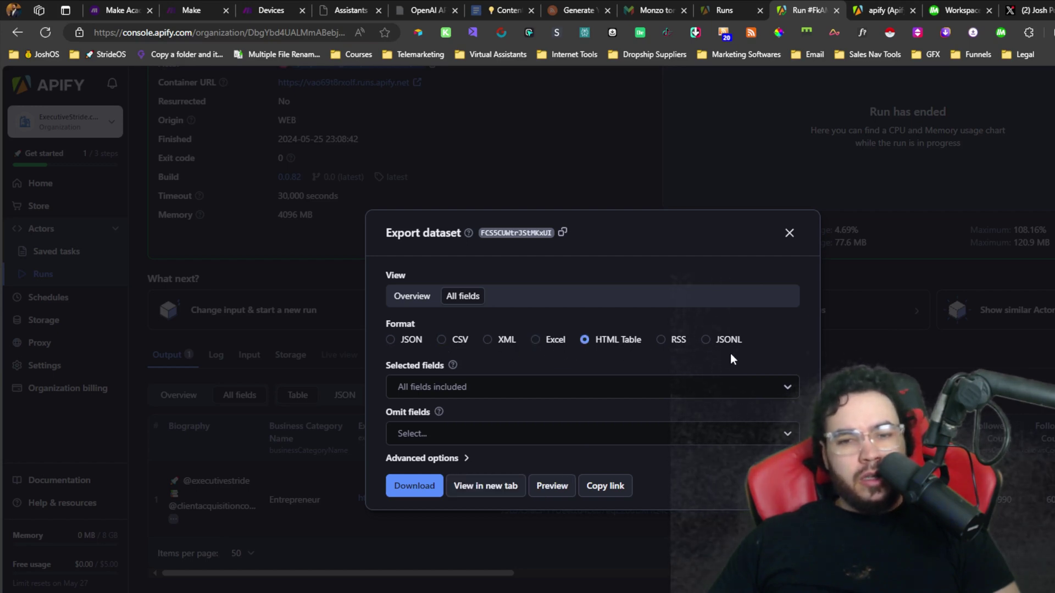
{"action": "left_click", "coordinate": [687, 344]}
{"action": "left_click", "coordinate": [707, 339]}
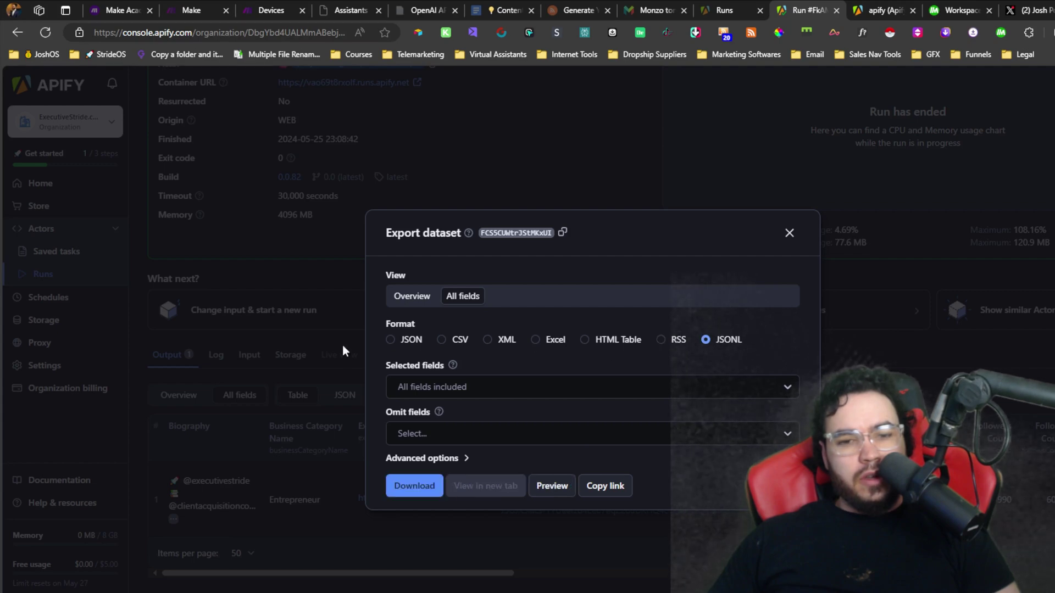
{"action": "left_click", "coordinate": [459, 342]}
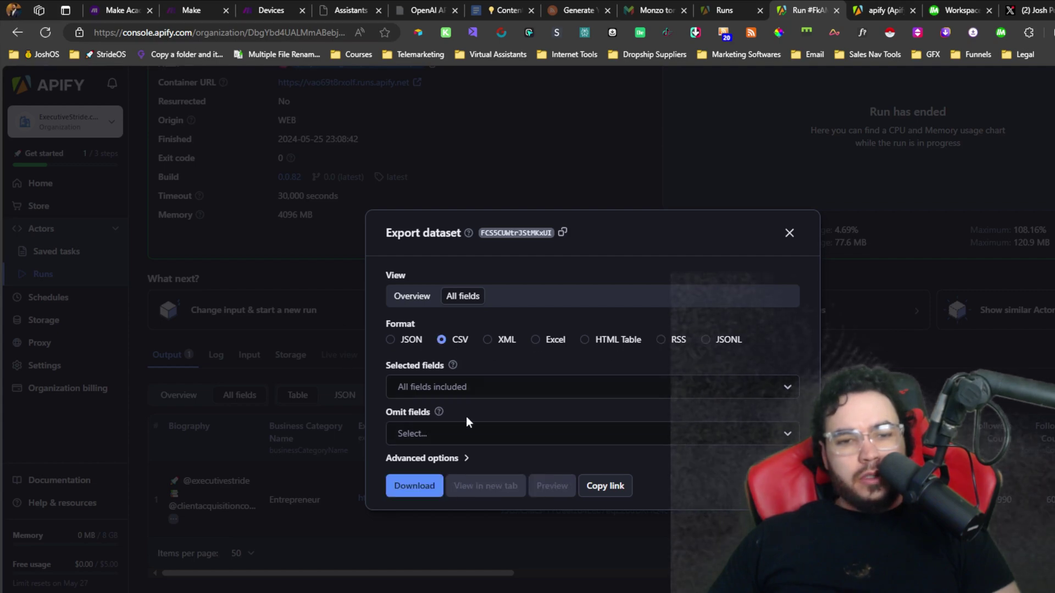
Close the Export dataset dialog without downloading anything
{"action": "left_click", "coordinate": [790, 234]}
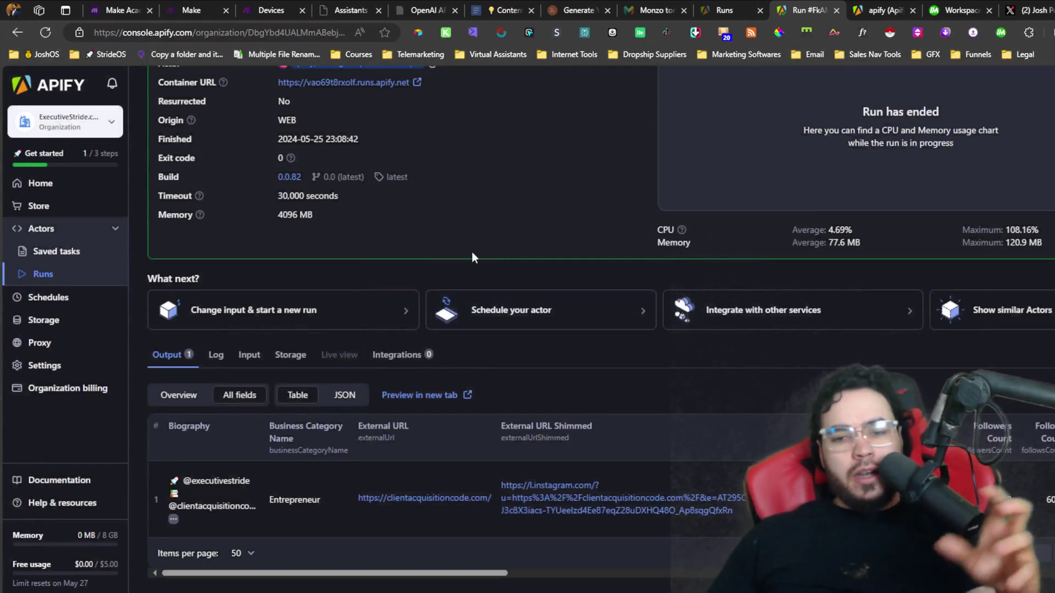
{"action": "scroll", "coordinate": [404, 333], "scroll_direction": "up", "scroll_amount": 1}
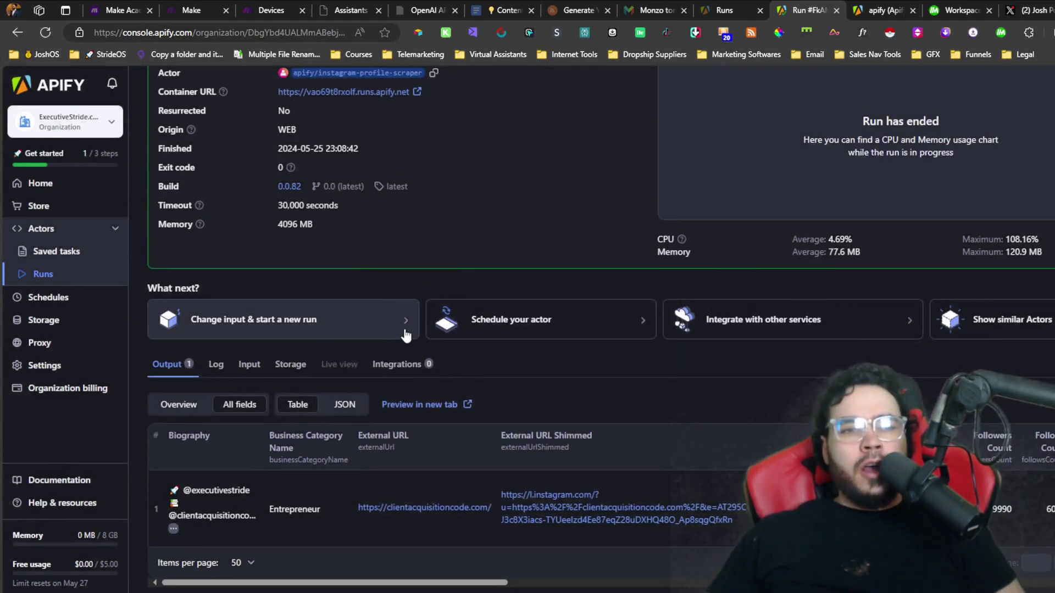
{"action": "scroll", "coordinate": [406, 334], "scroll_direction": "up", "scroll_amount": 3}
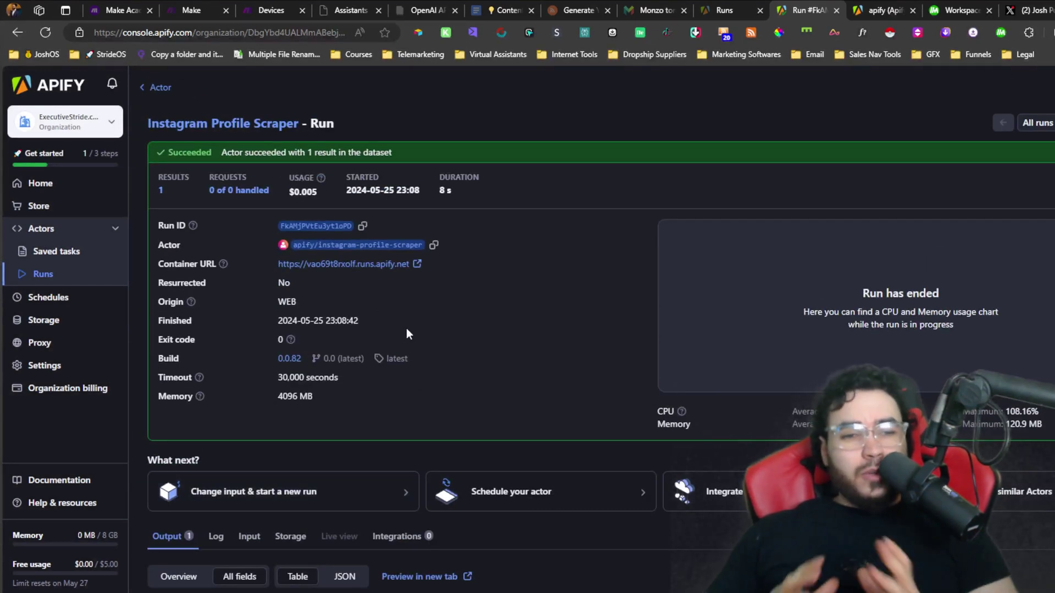